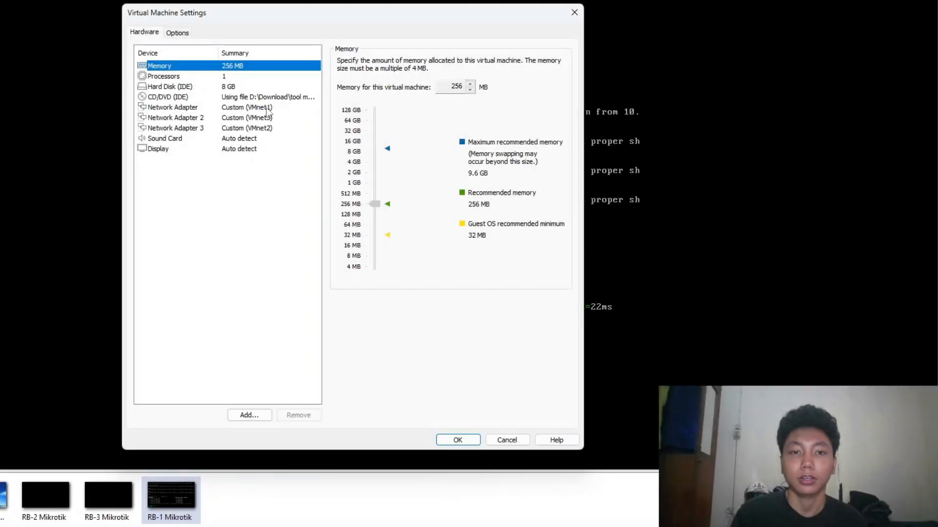
Step: Check the virtual network assigned to each network adapter of the RB-1 and RB-2 Mikrotik machines, leaving their settings unchanged
{"action": "left_click", "coordinate": [405, 156]}
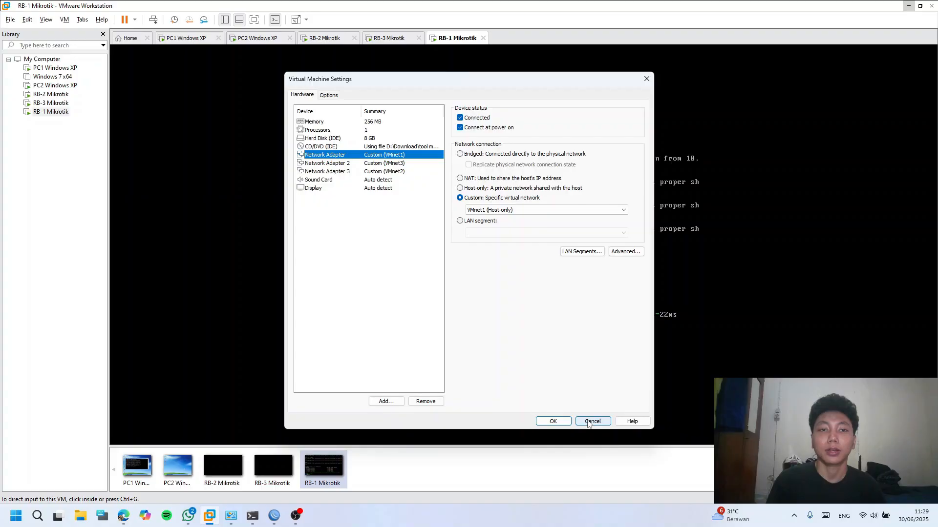
{"action": "left_click", "coordinate": [591, 422]}
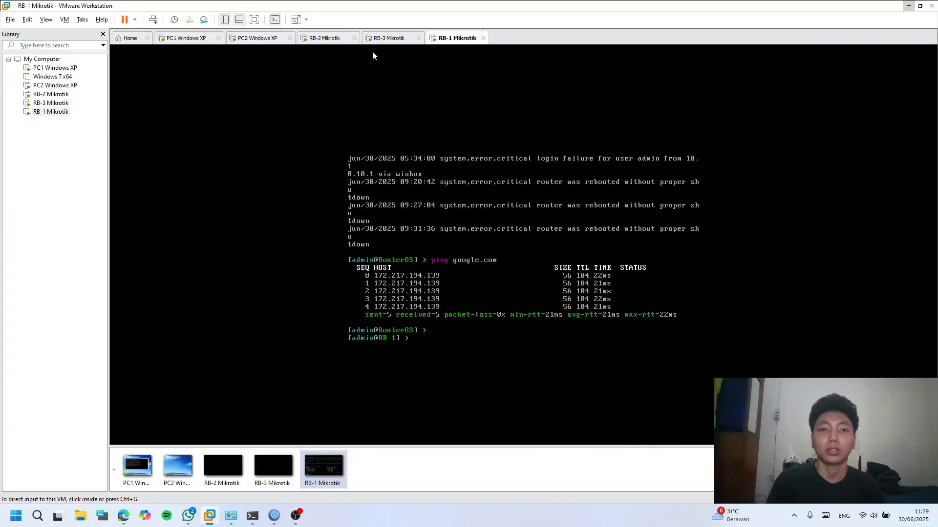
{"action": "left_click", "coordinate": [334, 42]}
{"action": "right_click", "coordinate": [333, 42]}
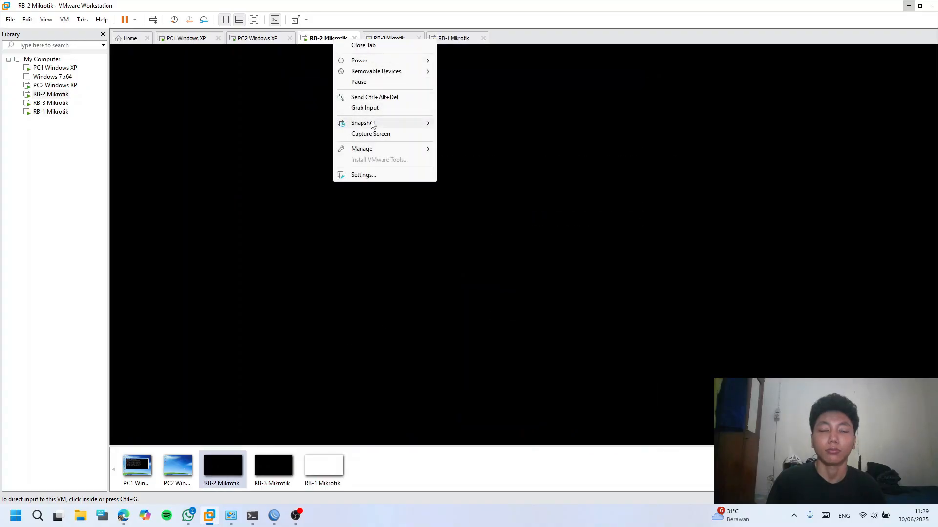
{"action": "left_click", "coordinate": [366, 182]}
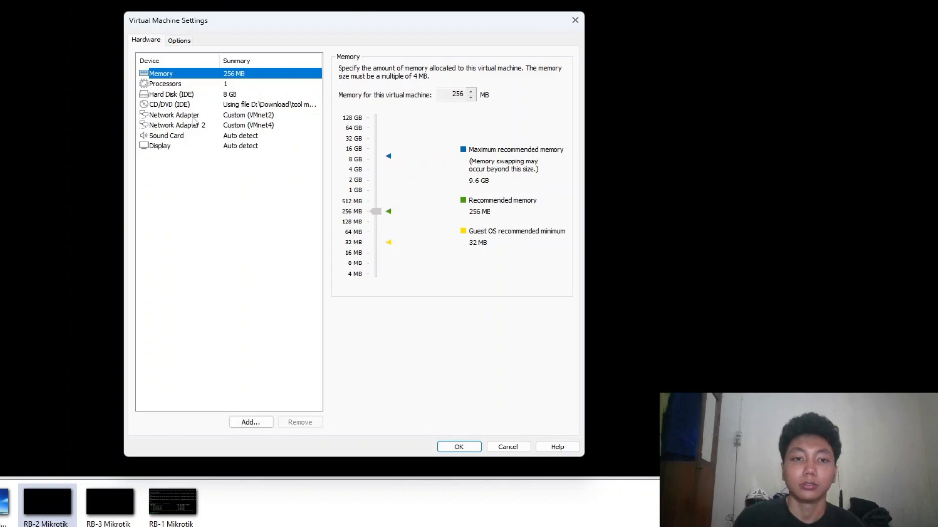
{"action": "left_click", "coordinate": [194, 117]}
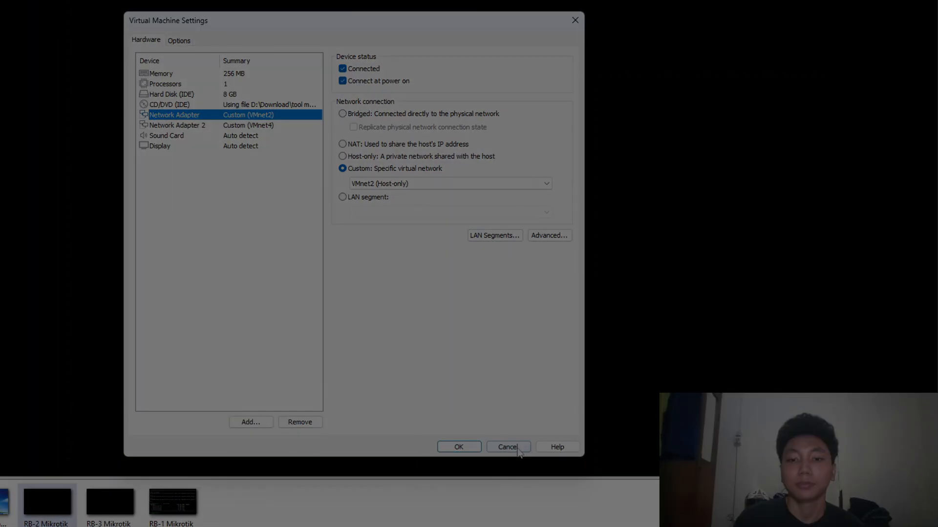
{"action": "left_click", "coordinate": [508, 447]}
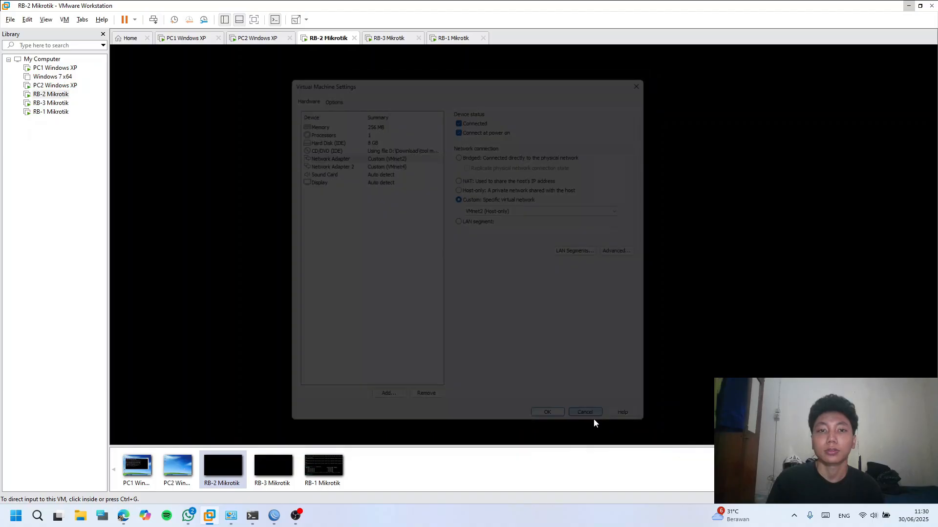
Step: Check which virtual networks the two network adapters of the RB-3 Mikrotik machine use
{"action": "left_click", "coordinate": [387, 39]}
{"action": "right_click", "coordinate": [388, 43]}
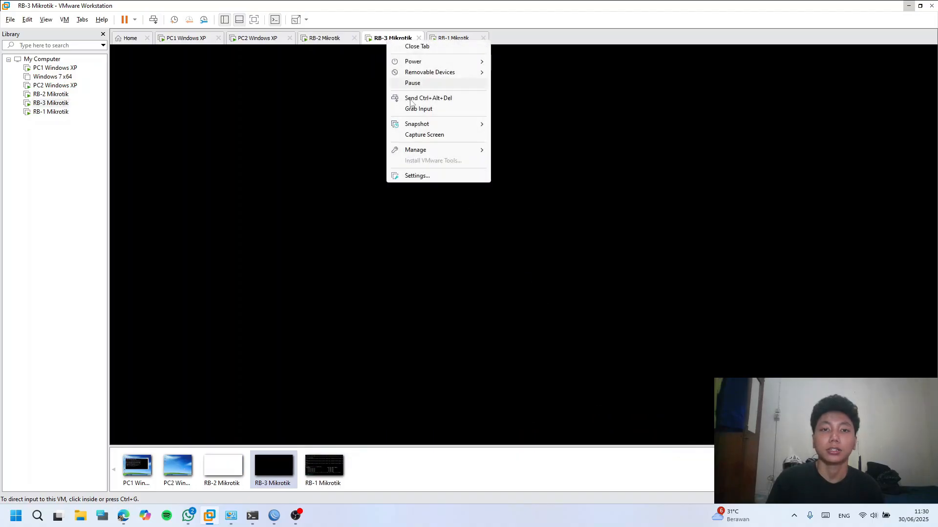
{"action": "left_click", "coordinate": [416, 175]}
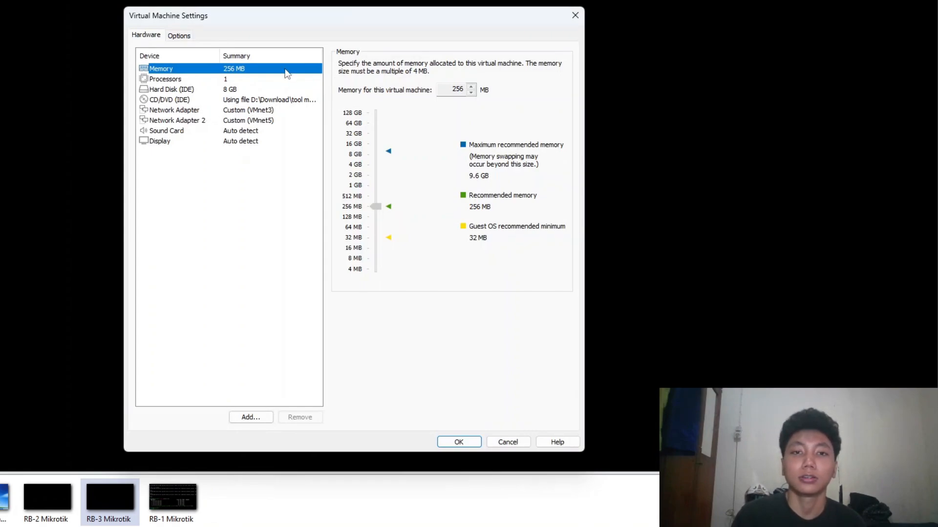
{"action": "left_click", "coordinate": [271, 111]}
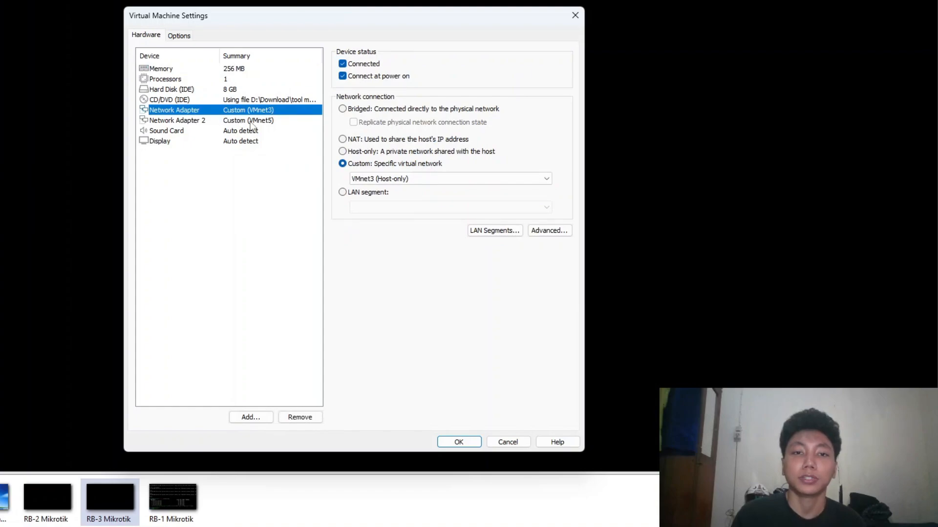
{"action": "left_click", "coordinate": [203, 123]}
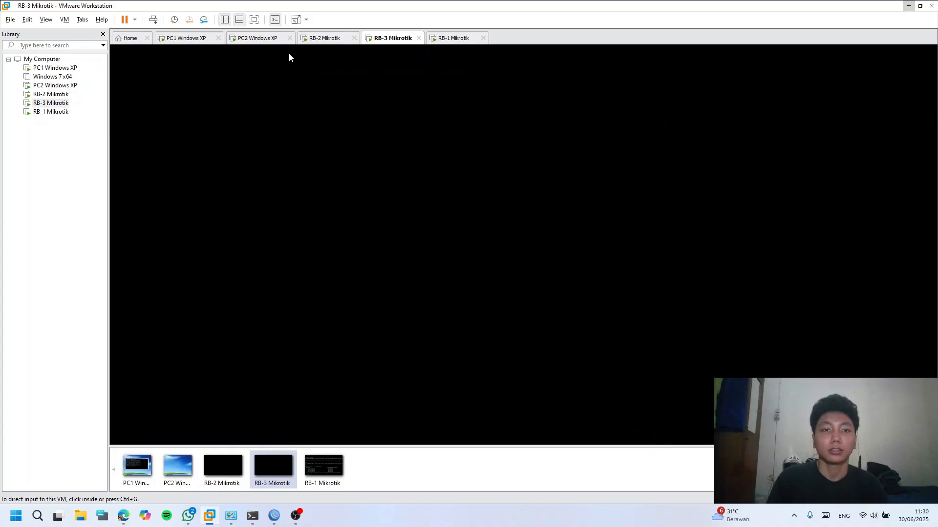
Step: Check the network adapter assignments in the settings of the PC1 and PC2 Windows XP machines
{"action": "left_click", "coordinate": [188, 38]}
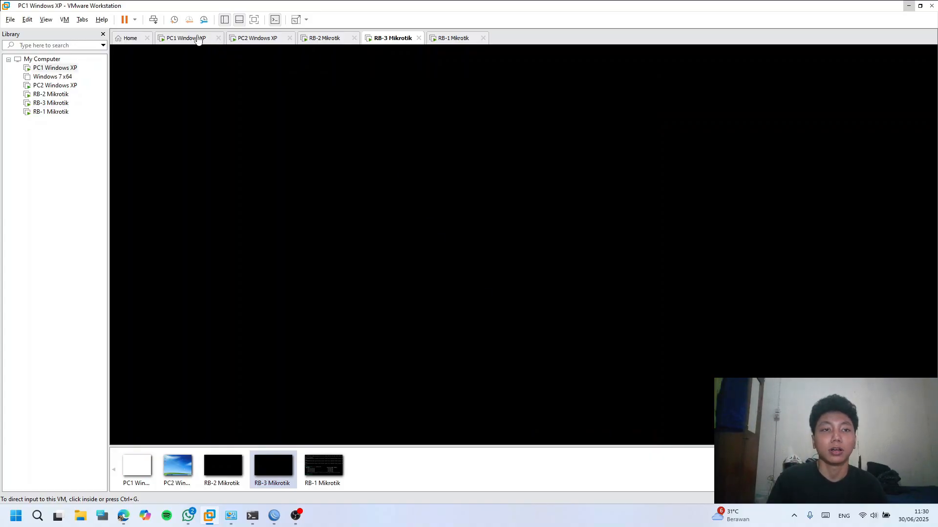
{"action": "right_click", "coordinate": [185, 39]}
{"action": "key", "text": "Escape"}
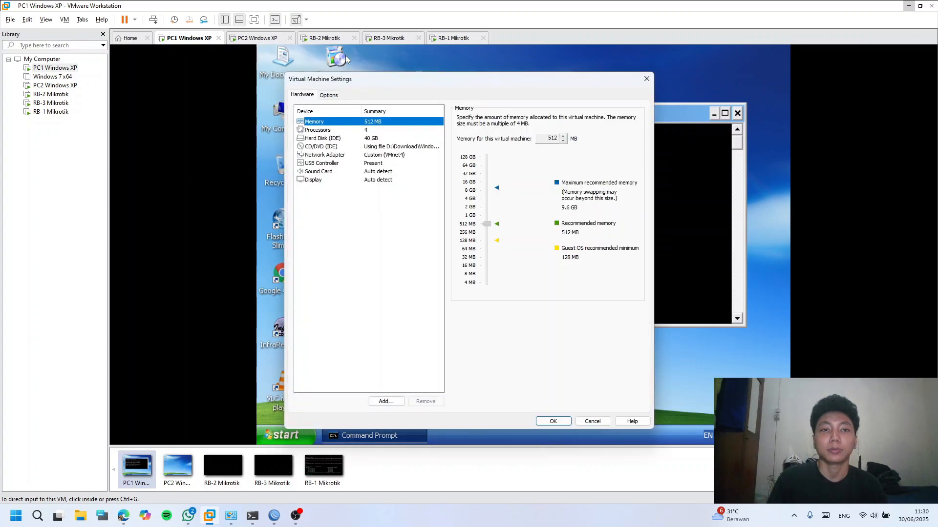
{"action": "left_click", "coordinate": [646, 79]}
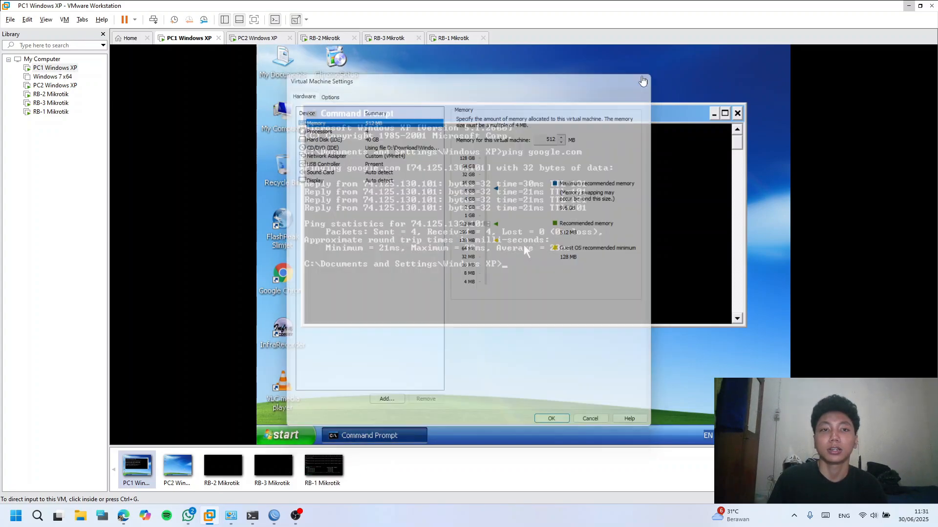
{"action": "left_click", "coordinate": [268, 39]}
{"action": "right_click", "coordinate": [268, 41]}
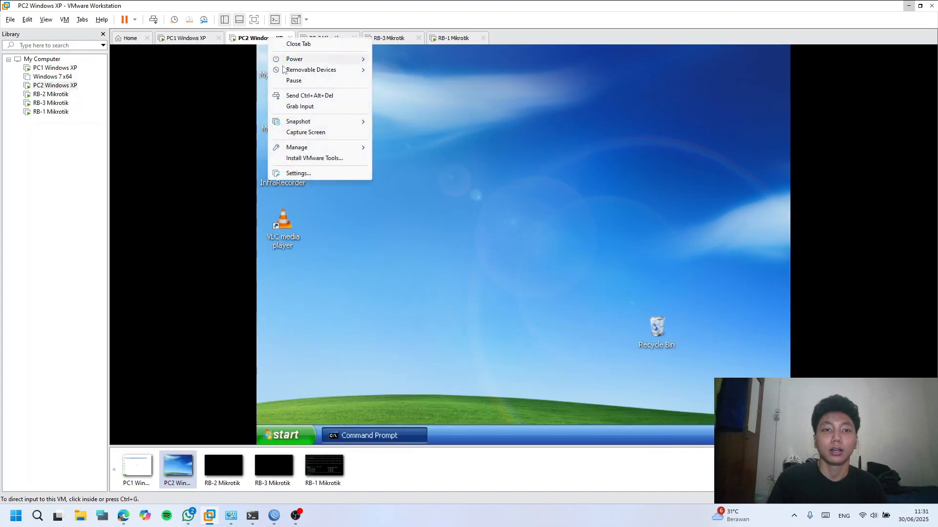
{"action": "left_click", "coordinate": [294, 172]}
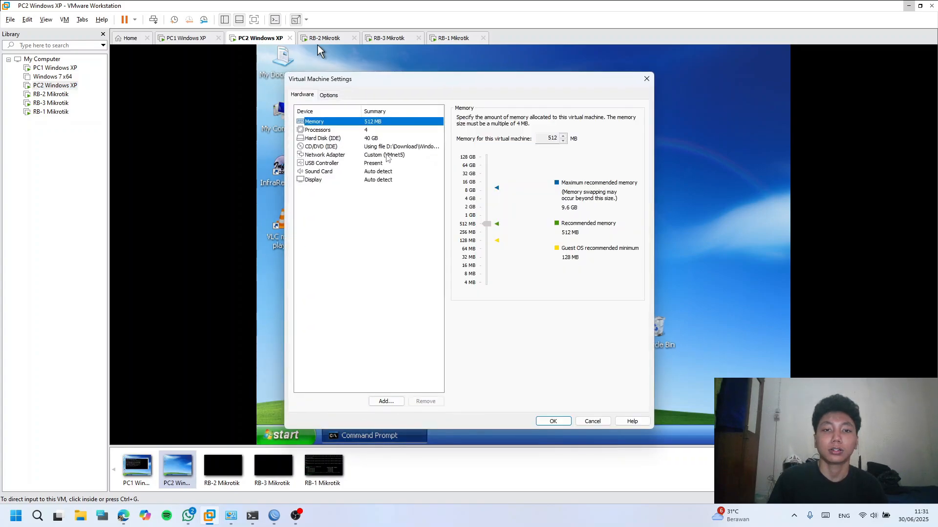
{"action": "left_click", "coordinate": [592, 421]}
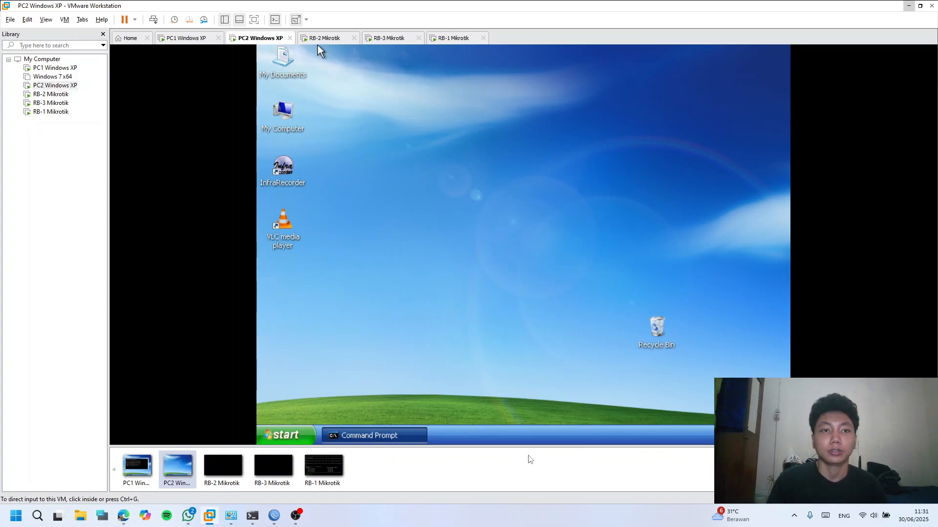
Step: Bring up the RB-1 Mikrotik console and give it input focus
{"action": "left_click", "coordinate": [447, 39]}
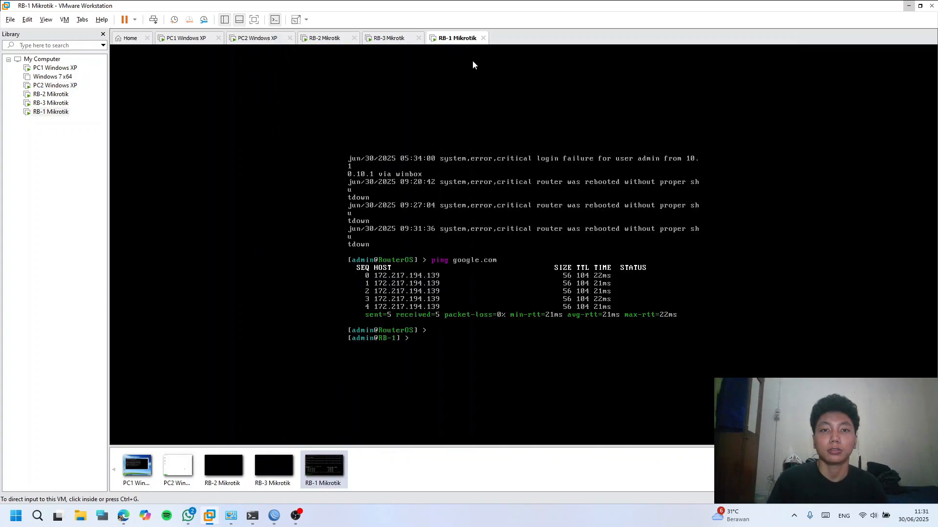
{"action": "left_click", "coordinate": [498, 323]}
{"action": "key", "text": "Up"}
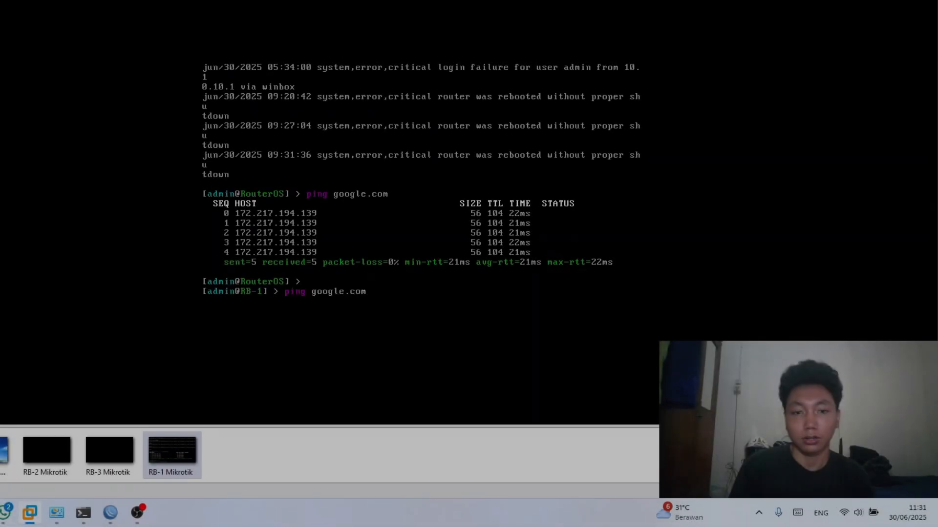
{"action": "key", "text": "BackSpace"}
{"action": "key", "text": "BackSpace"}
{"action": "key", "text": "BackSpace"}
{"action": "key", "text": "BackSpace"}
{"action": "key", "text": "BackSpace"}
{"action": "key", "text": "BackSpace"}
{"action": "key", "text": "BackSpace"}
{"action": "key", "text": "BackSpace"}
{"action": "key", "text": "BackSpace"}
{"action": "key", "text": "BackSpace"}
{"action": "key", "text": "BackSpace"}
{"action": "key", "text": "BackSpace"}
{"action": "key", "text": "BackSpace"}
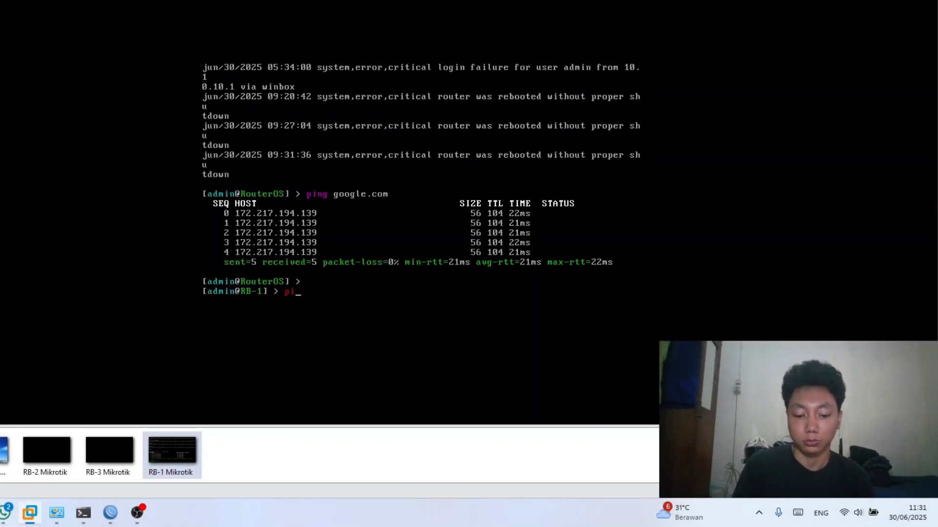
{"action": "key", "text": "BackSpace"}
{"action": "key", "text": "BackSpace"}
{"action": "key", "text": "BackSpace"}
{"action": "key", "text": "BackSpace"}
{"action": "key", "text": "BackSpace"}
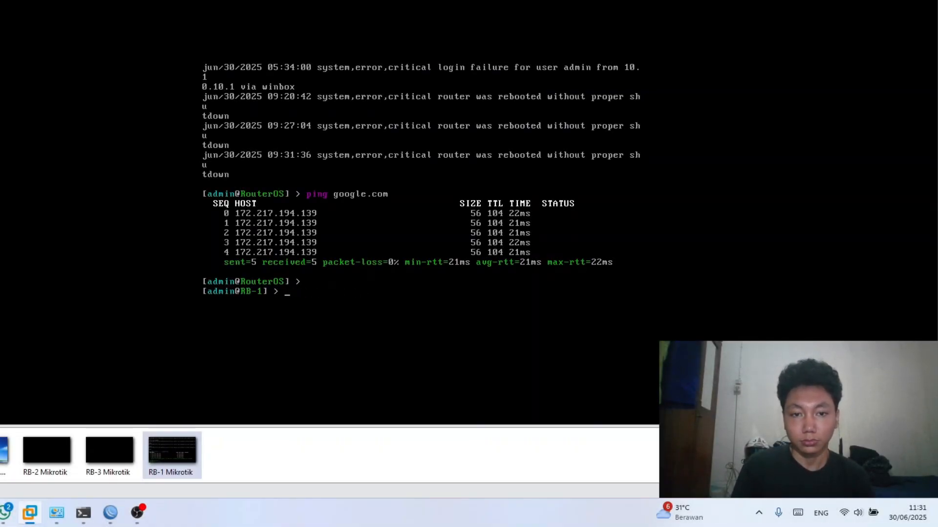
Step: Print the RB-1 router's routing table with the command "ip route print"
{"action": "type", "text": "ip route p"}
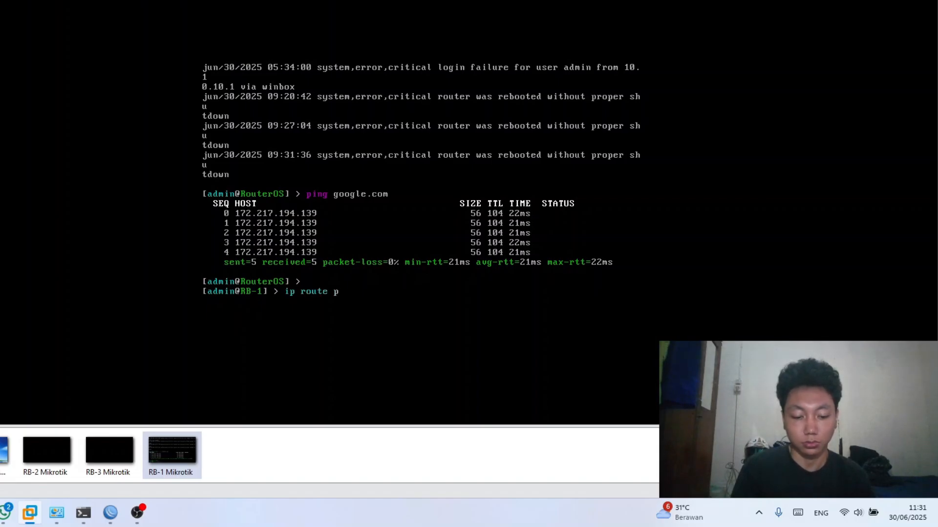
{"action": "type", "text": "rint"}
{"action": "key", "text": "Return"}
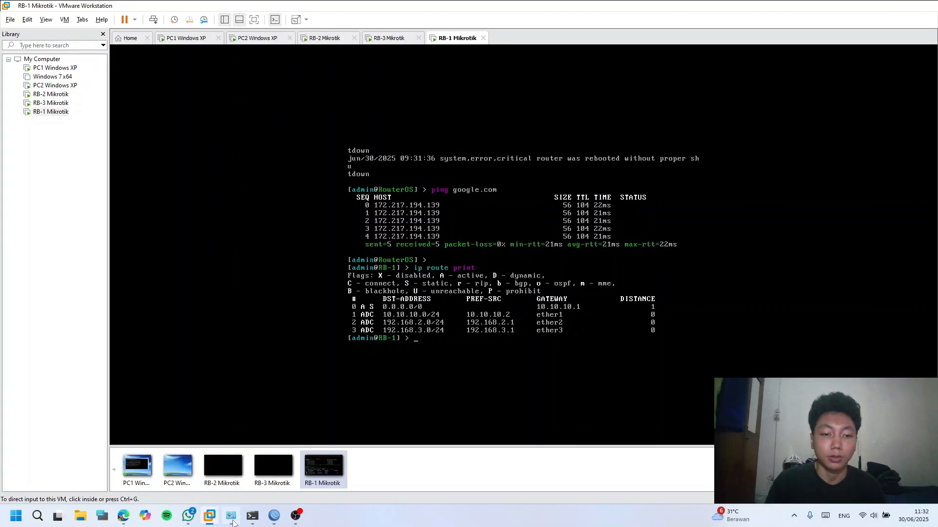
Step: Review the Internet Connection Sharing settings of the host's Wi-Fi connection in Network Connections, and close them without changes
{"action": "left_click", "coordinate": [231, 518]}
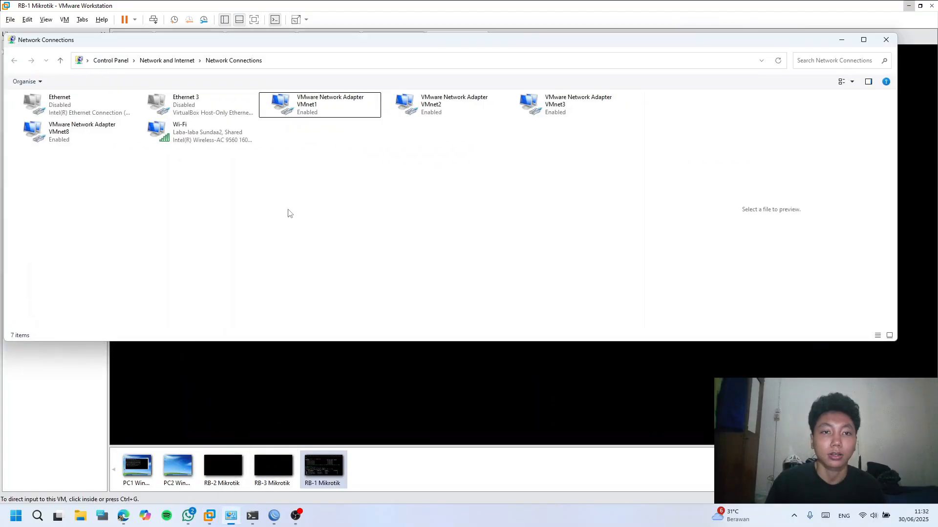
{"action": "double_click", "coordinate": [186, 131]}
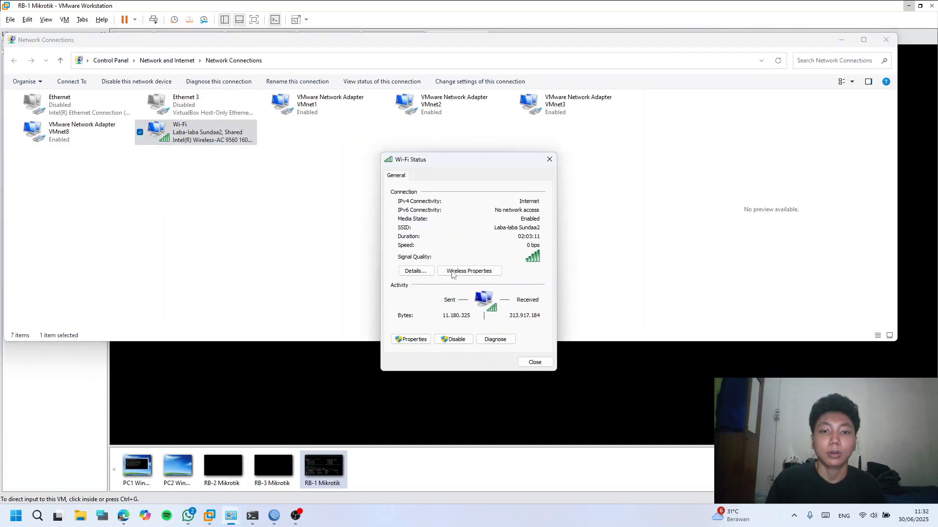
{"action": "left_click", "coordinate": [412, 340]}
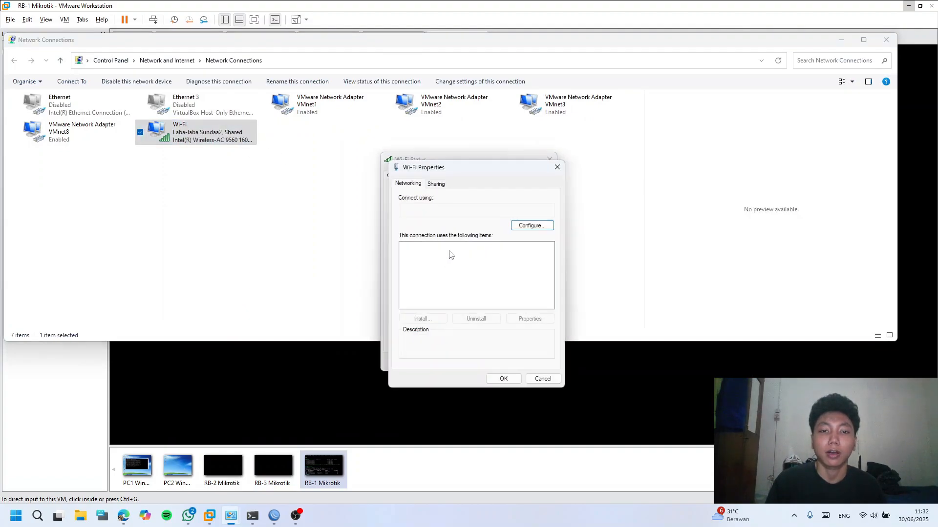
{"action": "left_click", "coordinate": [439, 184]}
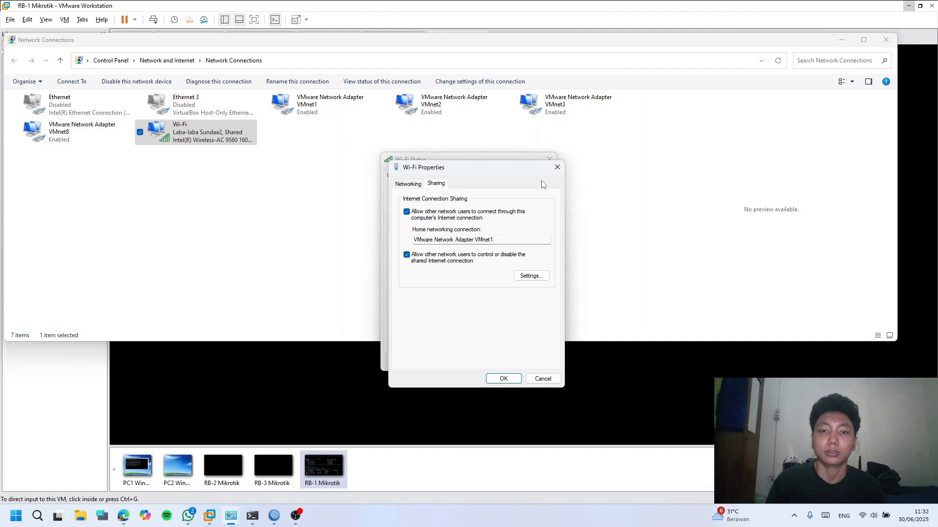
{"action": "left_click", "coordinate": [556, 166]}
{"action": "left_click", "coordinate": [553, 162]}
{"action": "left_click", "coordinate": [332, 172]}
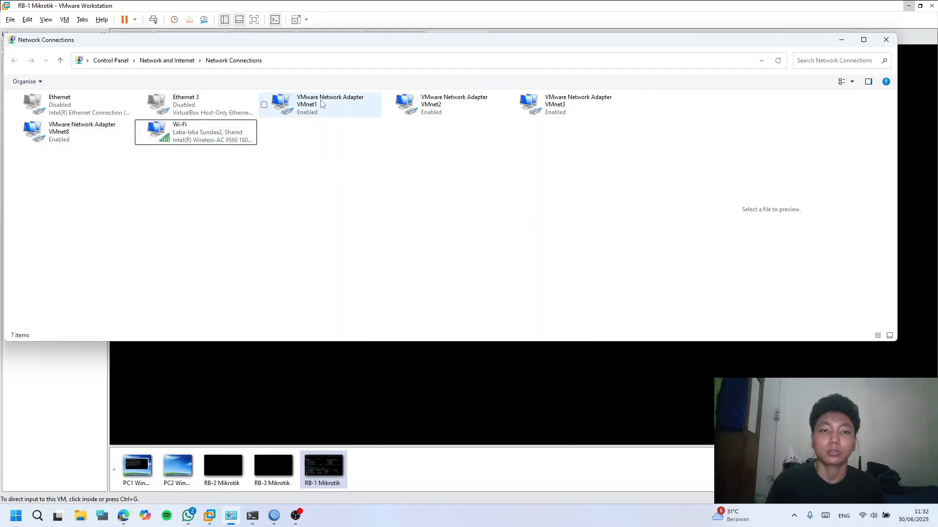
Step: Inspect the properties of the host's VMware Network Adapter VMnet1 and return to the RB-1 console
{"action": "double_click", "coordinate": [321, 104]}
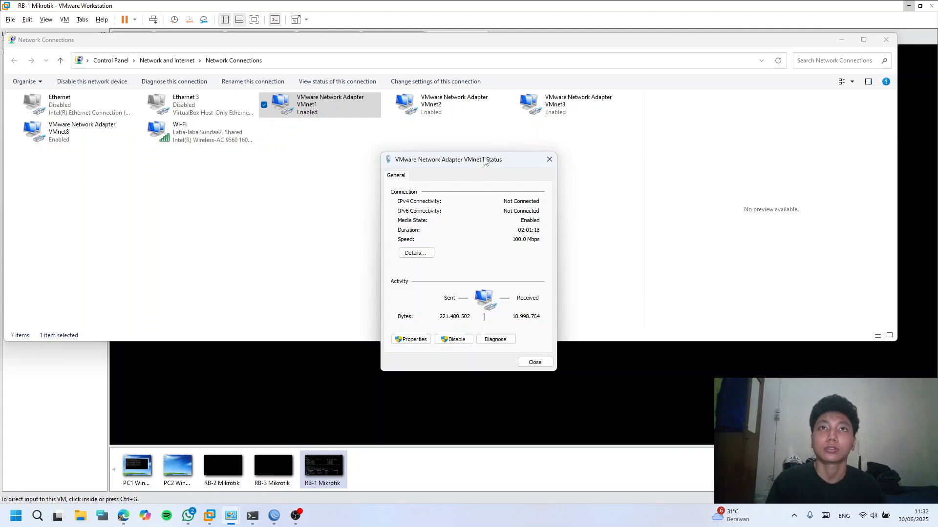
{"action": "left_click", "coordinate": [414, 339]}
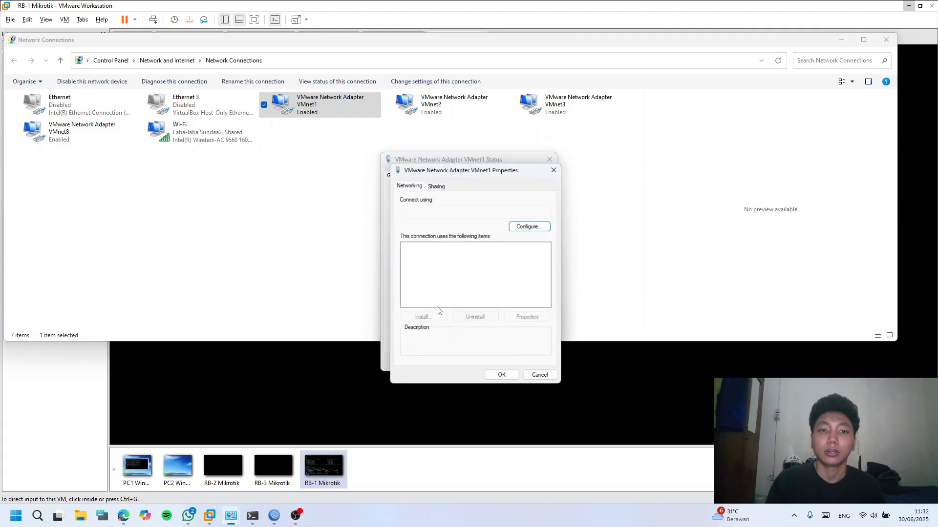
{"action": "double_click", "coordinate": [466, 271]}
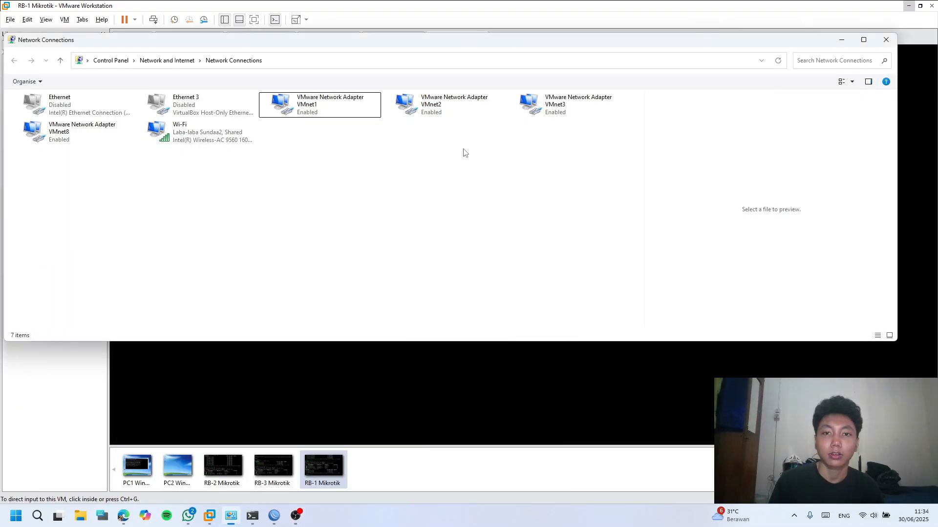
{"action": "left_click", "coordinate": [229, 139]}
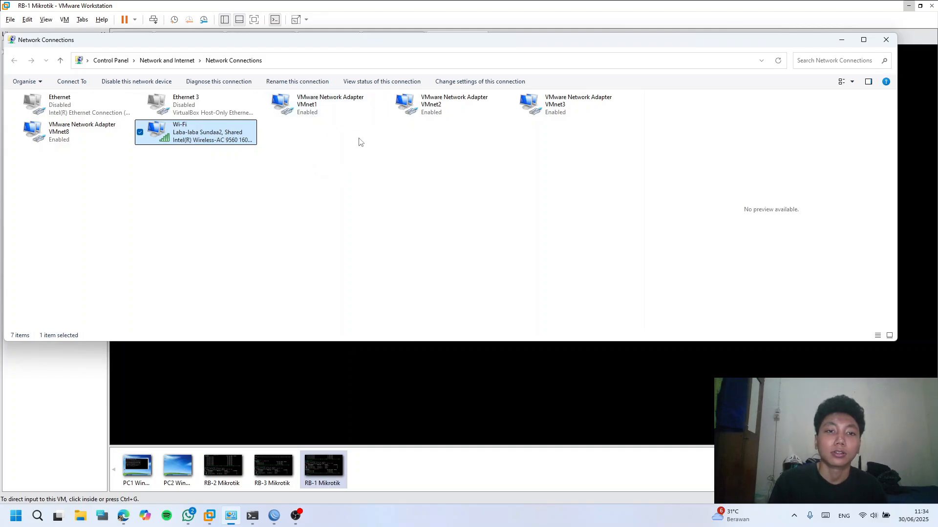
{"action": "left_click", "coordinate": [844, 40]}
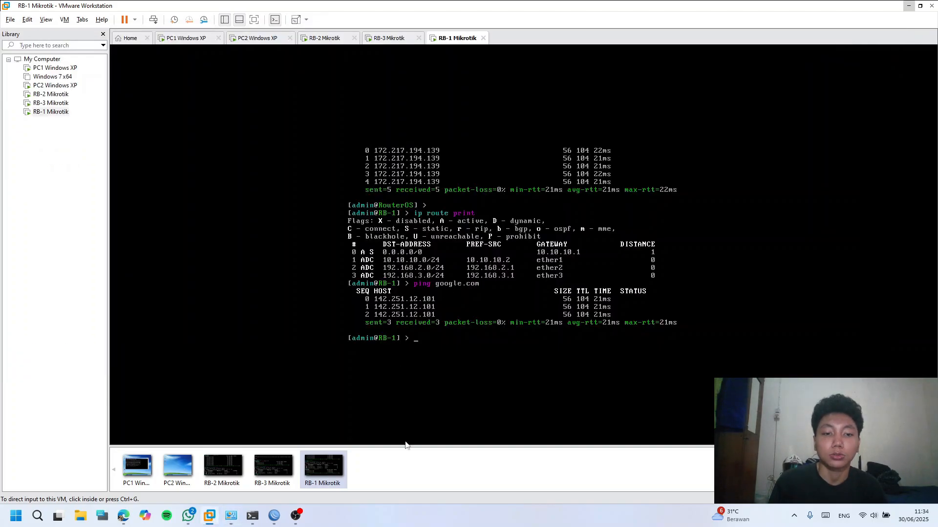
Step: In WinBox connected to RB-1, review the ether2 and ether3 entries in the interface list
{"action": "mouse_move", "coordinate": [276, 522]}
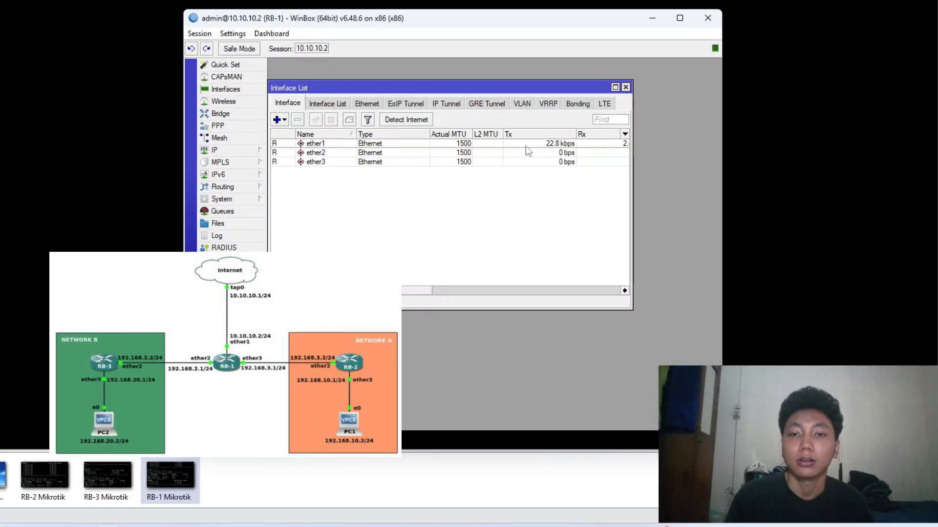
{"action": "left_click", "coordinate": [377, 154]}
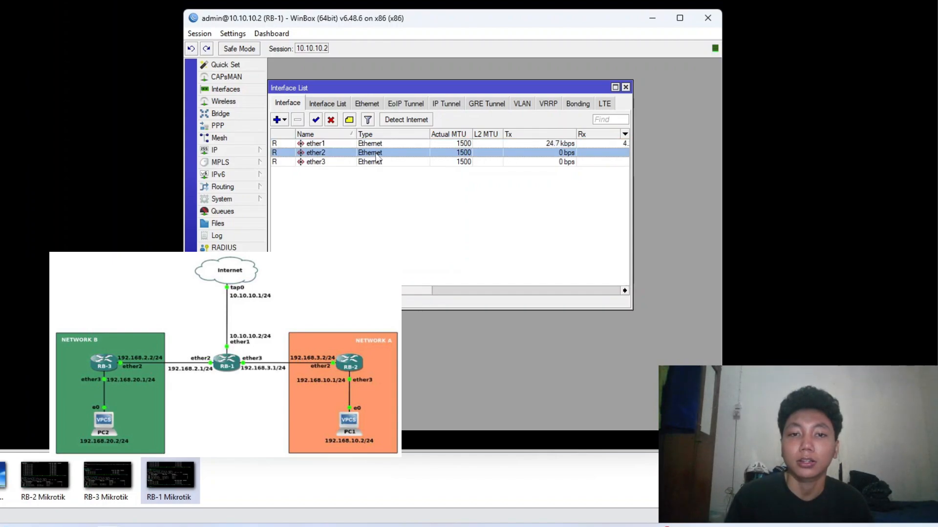
{"action": "left_click", "coordinate": [378, 164]}
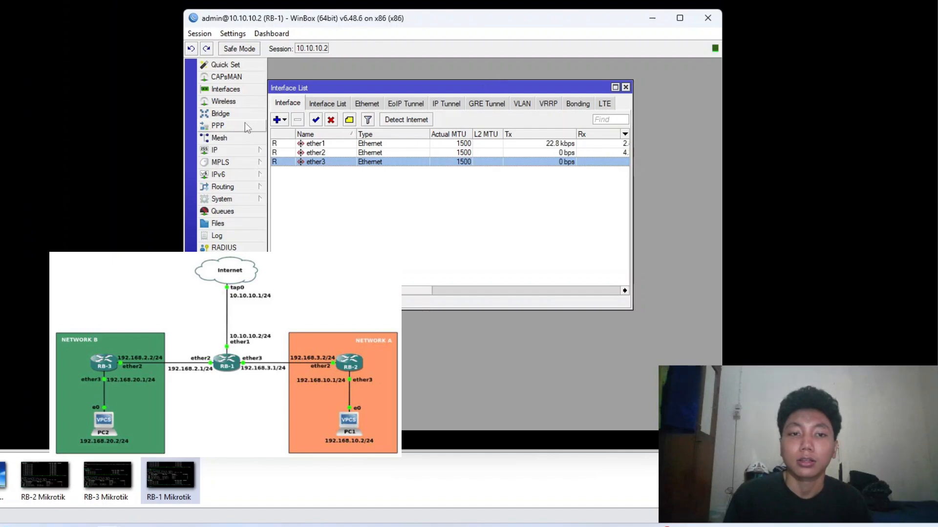
Step: Review the IP addresses assigned to ether1, ether2 and ether3 in RB-1's address list, and close the list
{"action": "left_click", "coordinate": [244, 151]}
{"action": "left_click", "coordinate": [288, 177]}
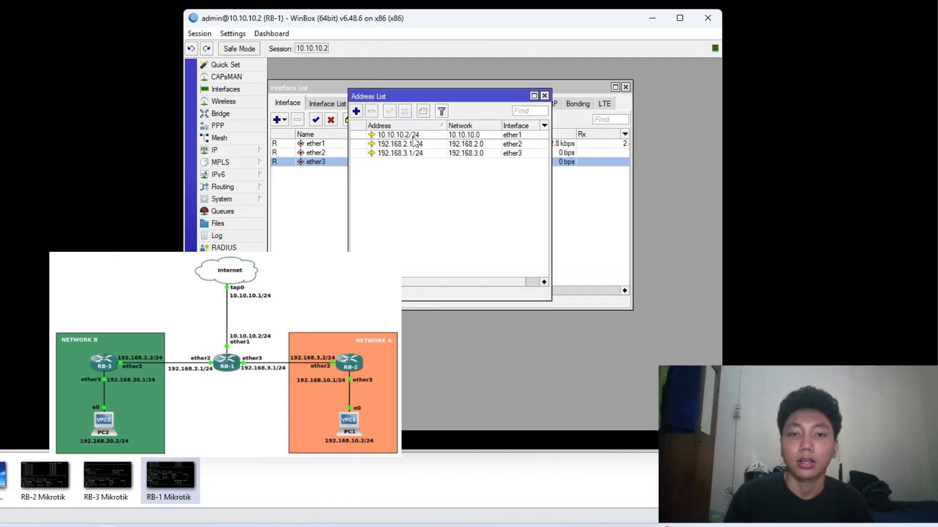
{"action": "left_click", "coordinate": [413, 136]}
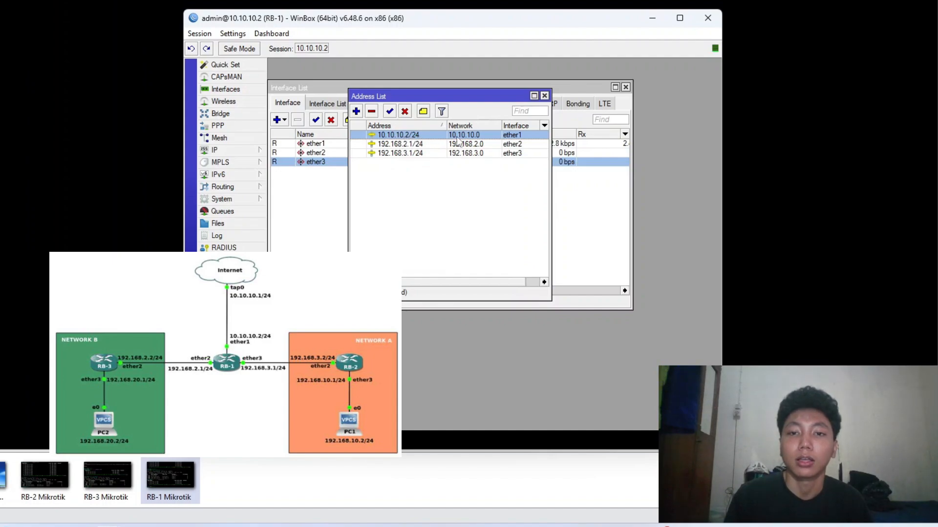
{"action": "left_click", "coordinate": [418, 144]}
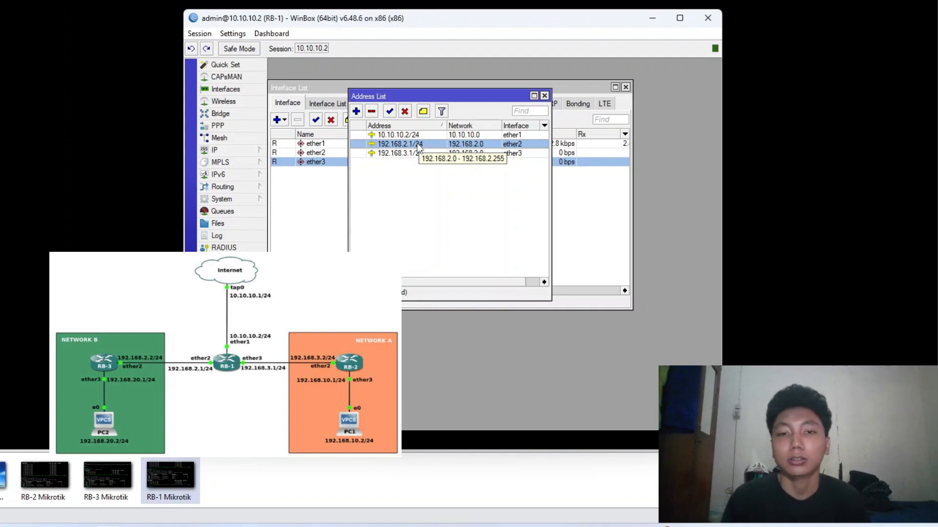
{"action": "left_click", "coordinate": [410, 154]}
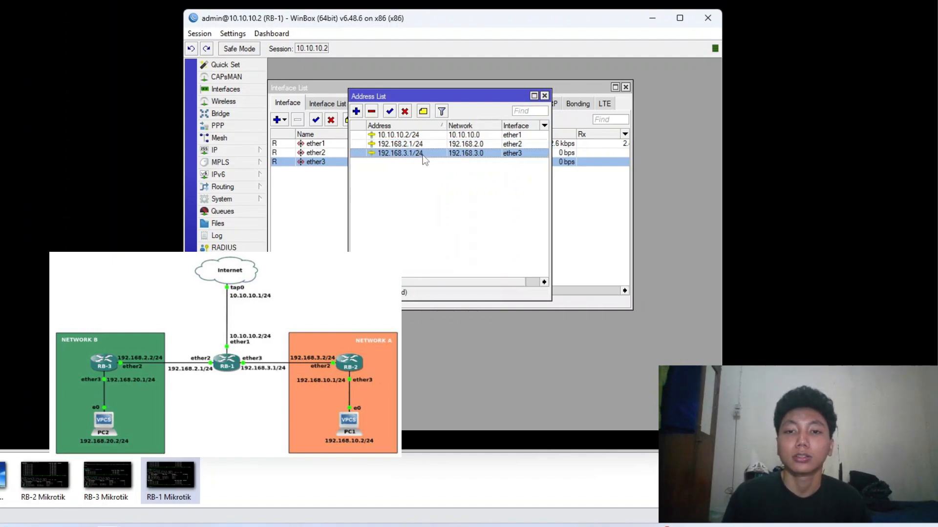
{"action": "left_click", "coordinate": [421, 144]}
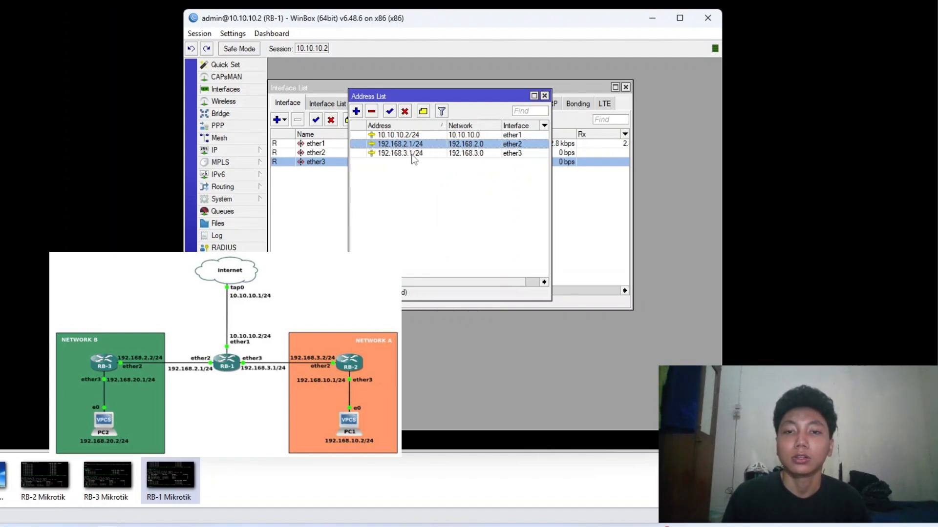
{"action": "left_click", "coordinate": [423, 154]}
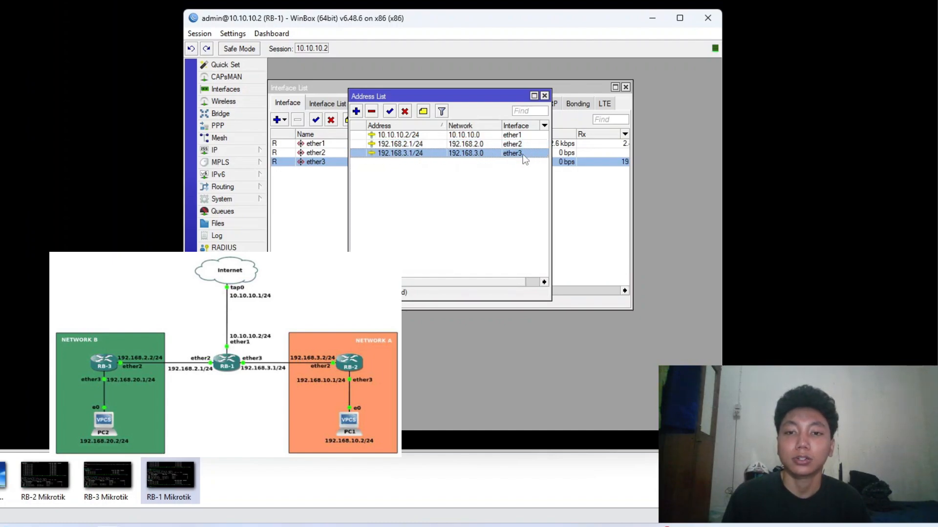
{"action": "left_click", "coordinate": [544, 96]}
Step: Review RB-1's DHCP servers on ether2 and ether3, inspect the settings of dhcp1, and close them without changes
{"action": "left_click", "coordinate": [217, 150]}
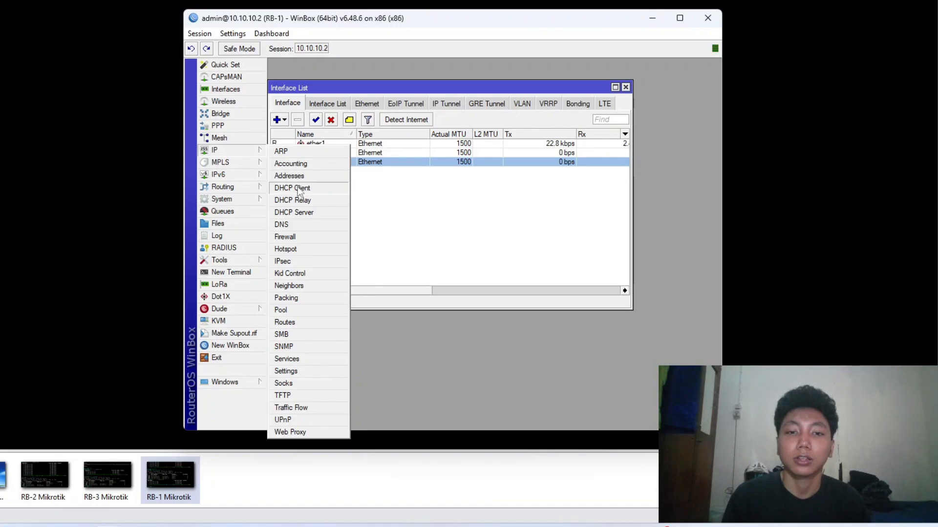
{"action": "left_click", "coordinate": [303, 212]}
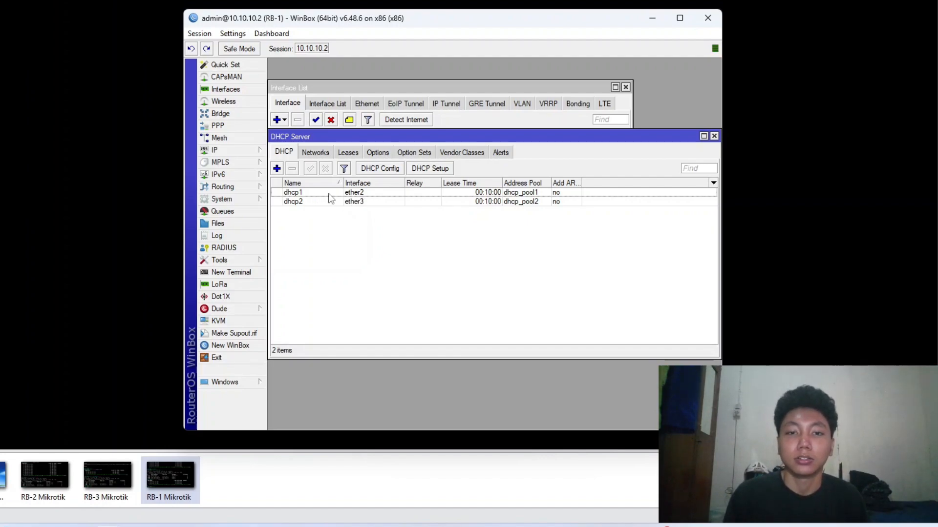
{"action": "left_click", "coordinate": [356, 193]}
{"action": "left_click", "coordinate": [367, 202]}
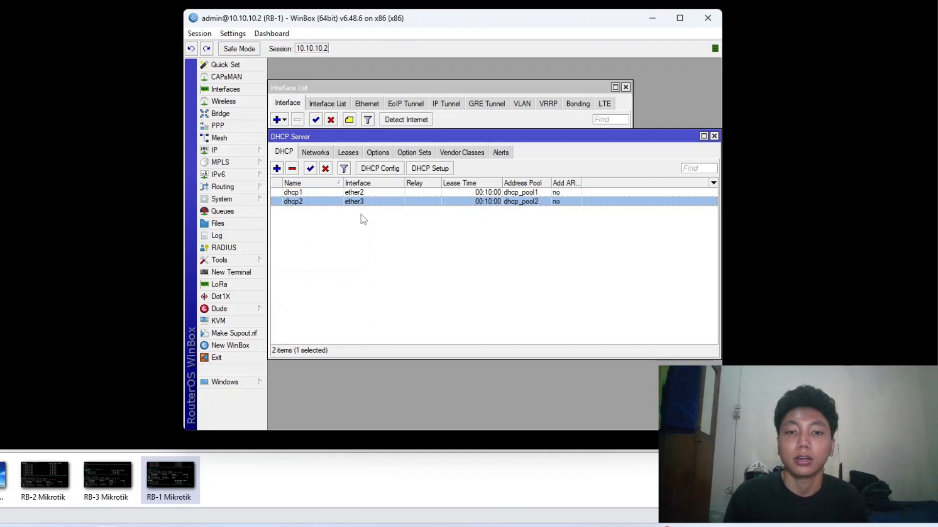
{"action": "double_click", "coordinate": [351, 193]}
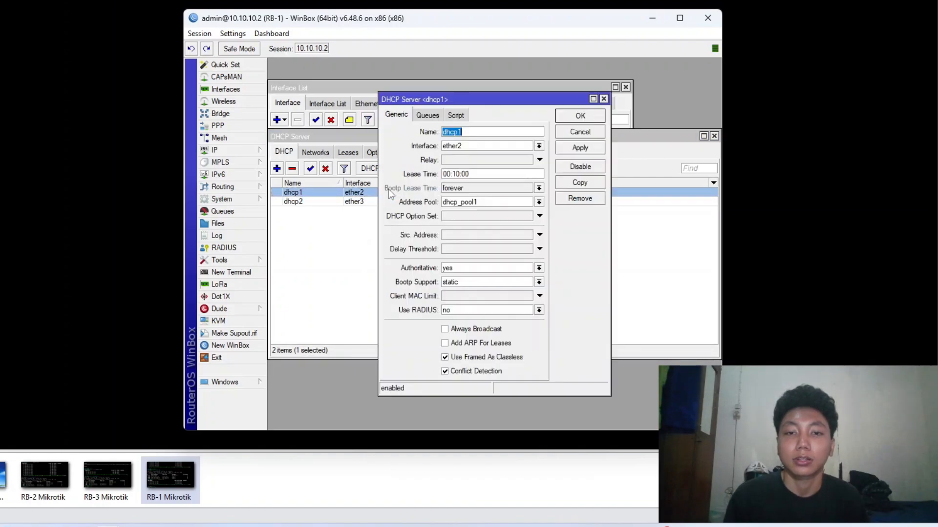
{"action": "left_click", "coordinate": [427, 115]}
{"action": "left_click", "coordinate": [456, 115]}
{"action": "left_click", "coordinate": [604, 99]}
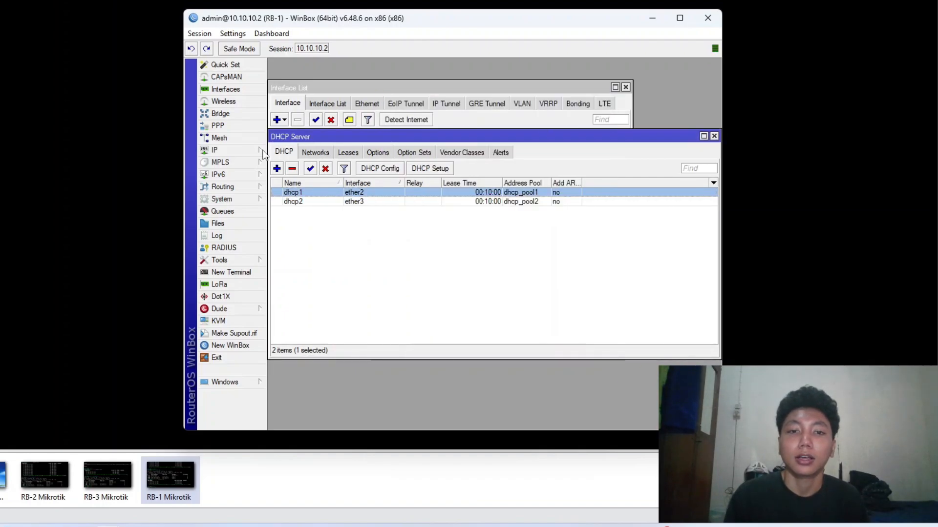
{"action": "left_click", "coordinate": [714, 135]}
Step: Check RB-1's DHCP client list and its DNS settings, closing both without changes
{"action": "left_click", "coordinate": [215, 151]}
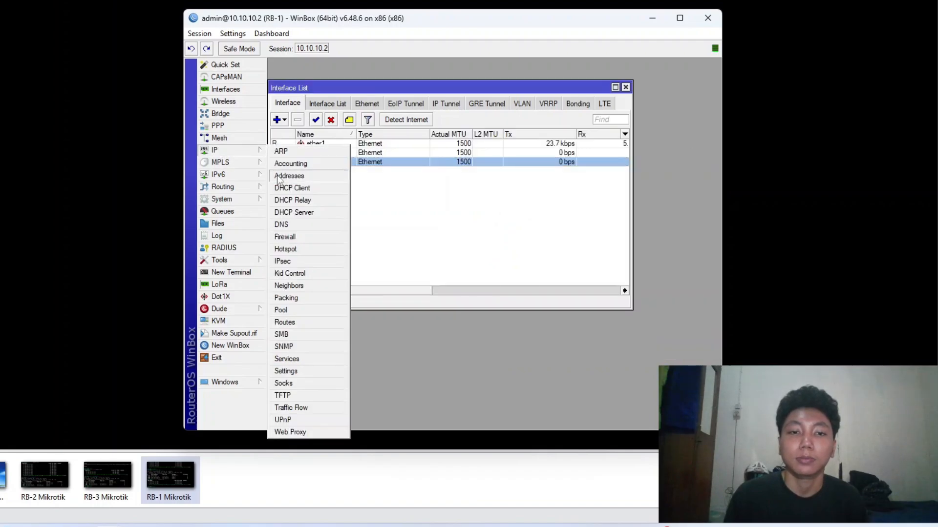
{"action": "left_click", "coordinate": [300, 191]}
{"action": "left_click", "coordinate": [614, 87]}
{"action": "left_click", "coordinate": [216, 150]}
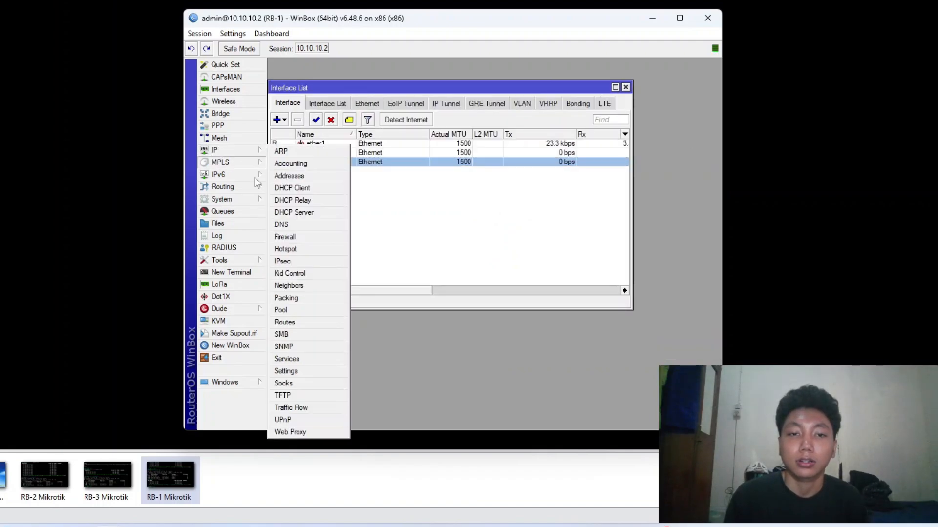
{"action": "left_click", "coordinate": [289, 224]}
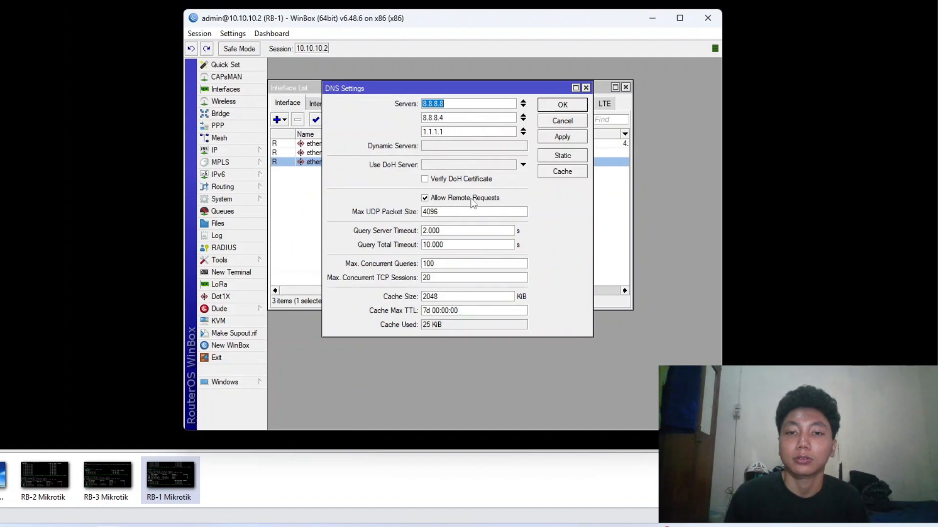
{"action": "left_click", "coordinate": [586, 88]}
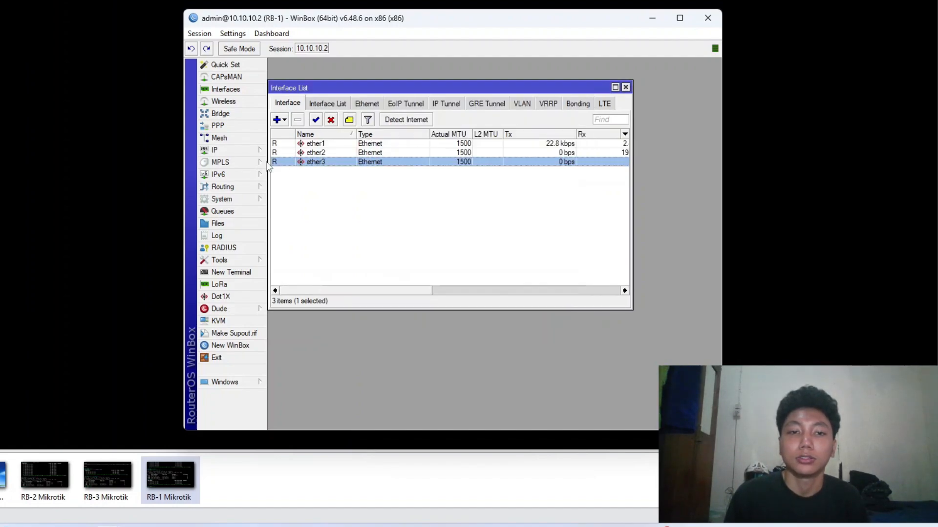
Step: Inspect the general and action settings of RB-1's masquerade rule in the firewall NAT list
{"action": "left_click", "coordinate": [230, 150]}
{"action": "left_click", "coordinate": [303, 237]}
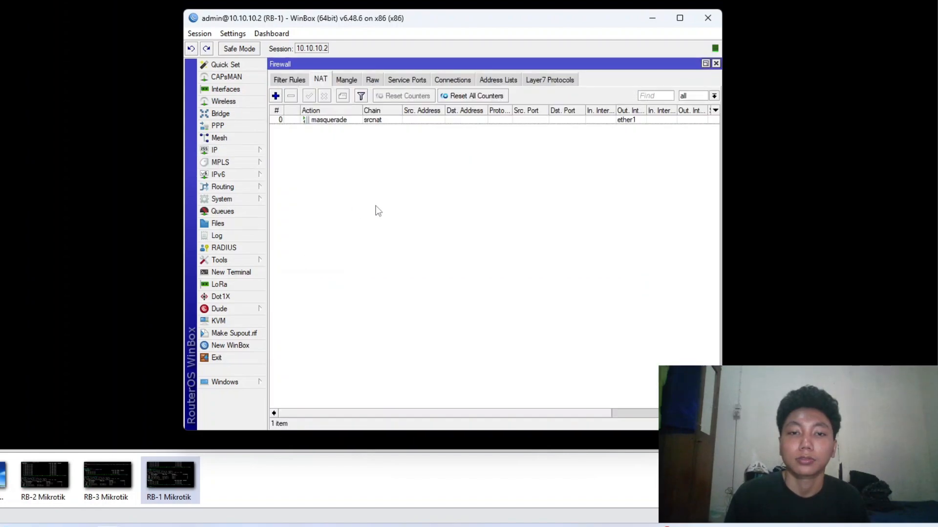
{"action": "double_click", "coordinate": [356, 120]}
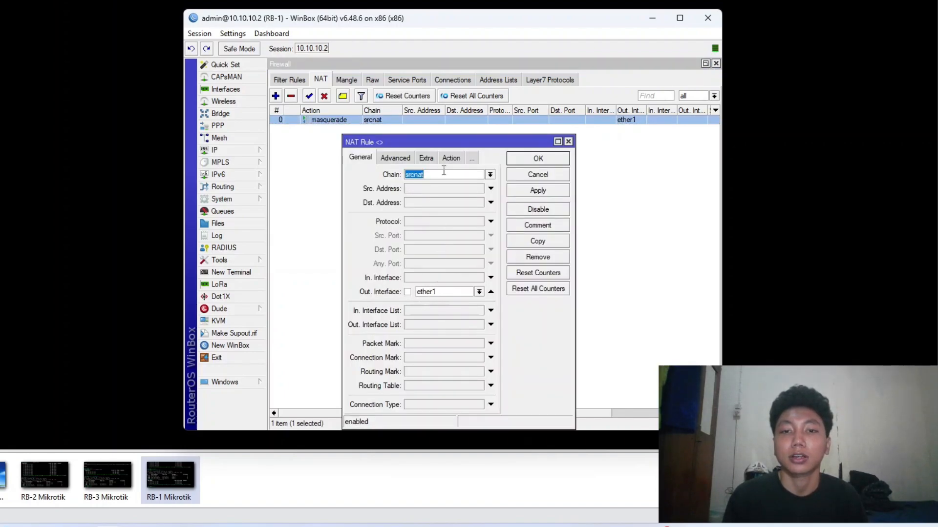
{"action": "left_click", "coordinate": [450, 158]}
{"action": "left_click", "coordinate": [568, 142]}
Step: Display RB-1's IP route list and examine the default route and the connected network routes
{"action": "left_click", "coordinate": [250, 152]}
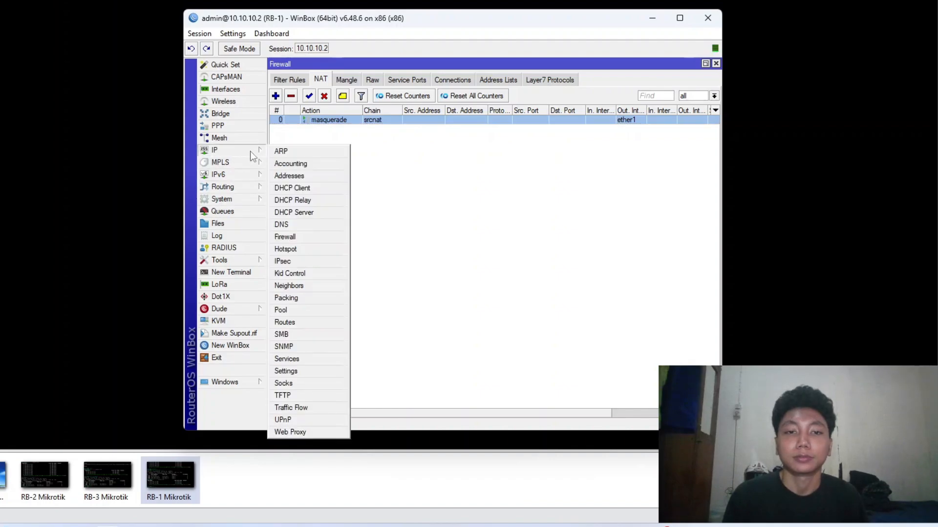
{"action": "left_click", "coordinate": [305, 322]}
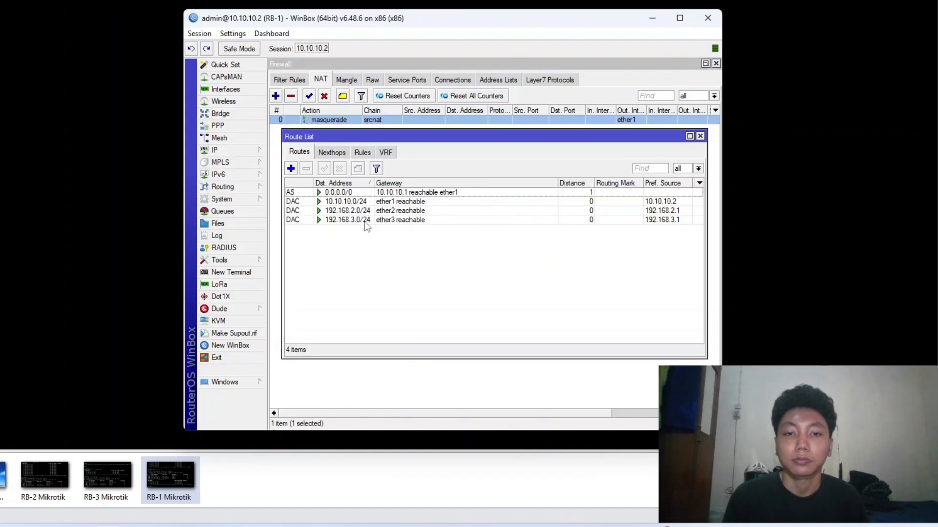
{"action": "double_click", "coordinate": [429, 192]}
{"action": "left_click", "coordinate": [713, 139]}
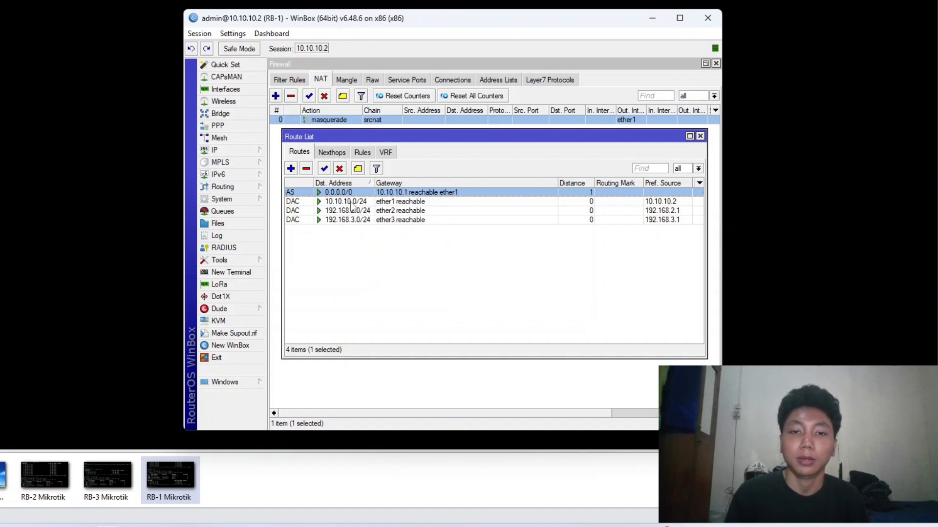
{"action": "mouse_move", "coordinate": [363, 207]}
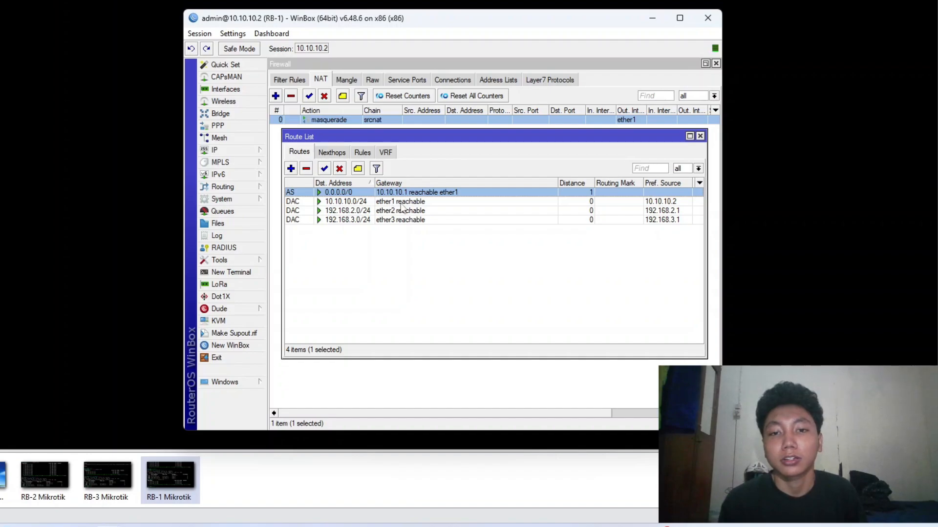
Step: Review the gateway and attributes of the 0.0.0.0/0 route, and close its details and the route list
{"action": "double_click", "coordinate": [486, 192]}
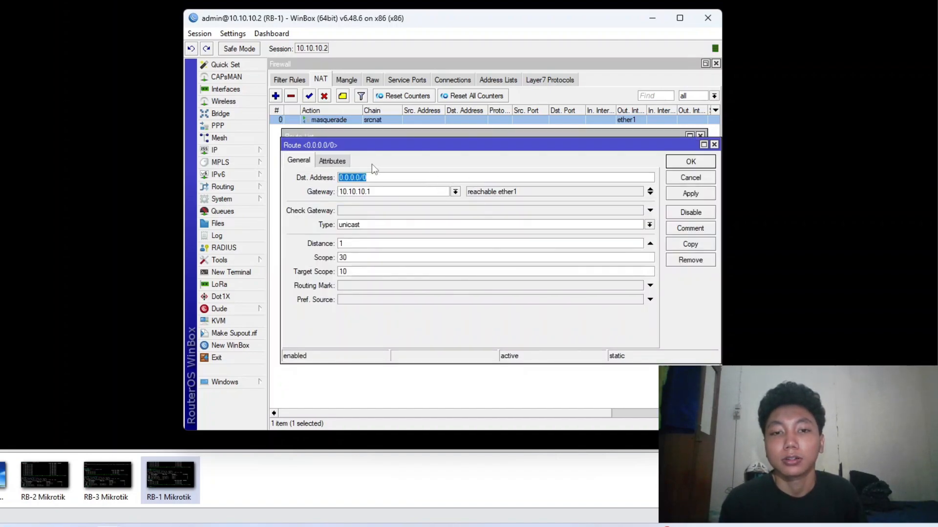
{"action": "left_click", "coordinate": [337, 162]}
{"action": "left_click", "coordinate": [301, 160]}
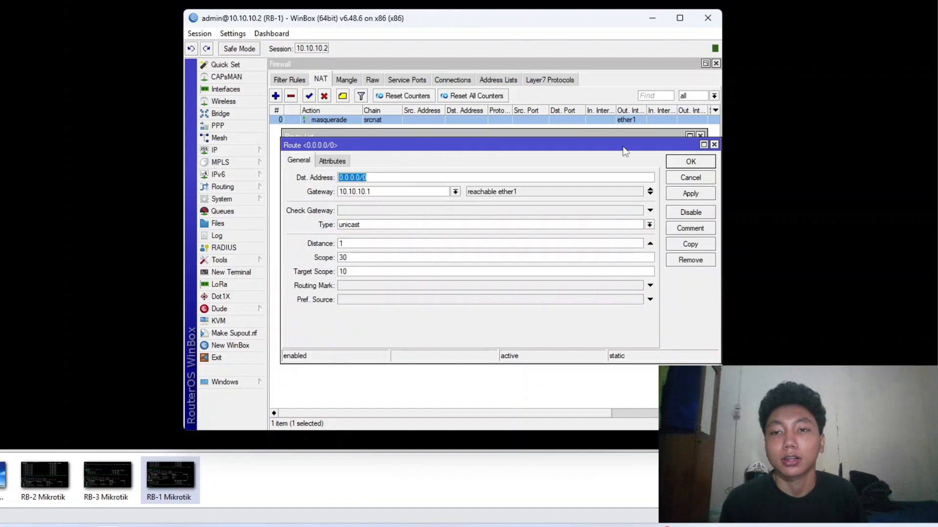
{"action": "left_click_drag", "start_coordinate": [622, 147], "coordinate": [596, 167]}
{"action": "left_click_drag", "start_coordinate": [345, 212], "coordinate": [311, 212]}
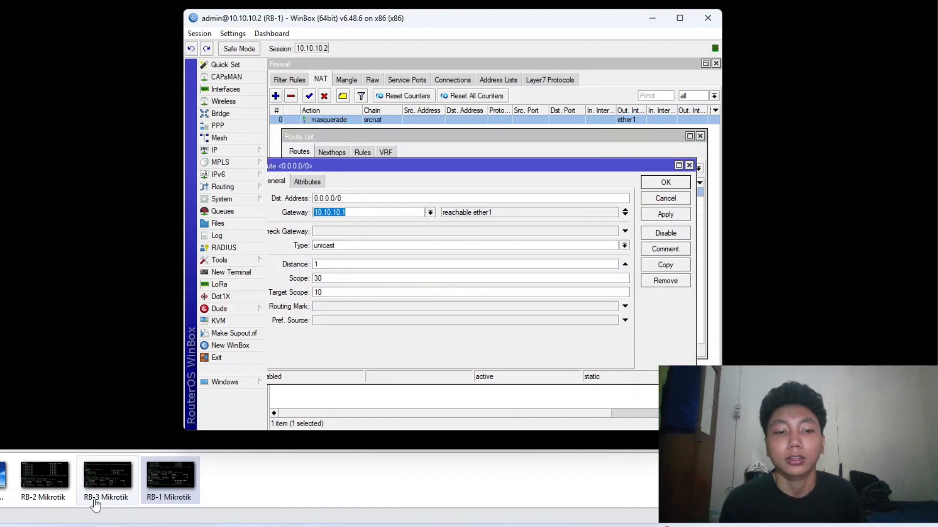
{"action": "left_click", "coordinate": [94, 493]}
{"action": "left_click", "coordinate": [201, 34]}
{"action": "key", "text": "alt+Tab"}
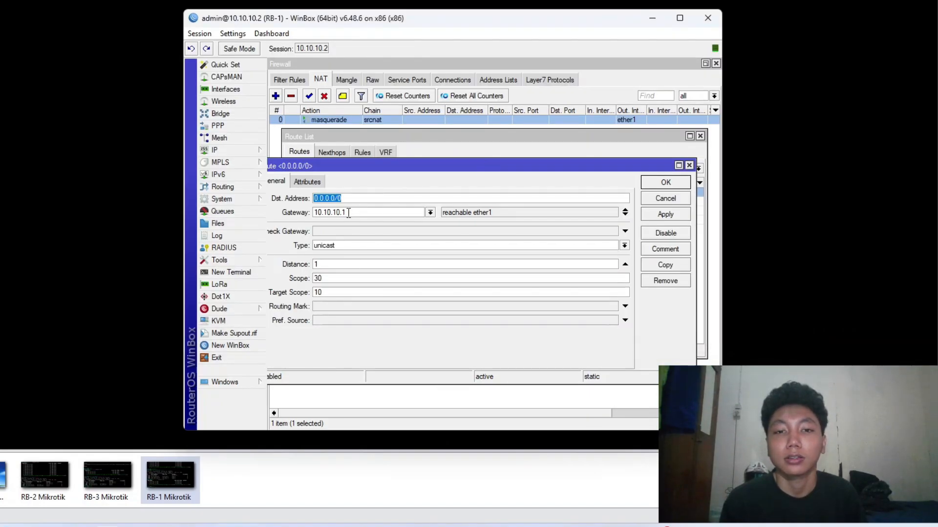
{"action": "left_click_drag", "start_coordinate": [396, 167], "coordinate": [429, 167]}
{"action": "left_click", "coordinate": [719, 165]}
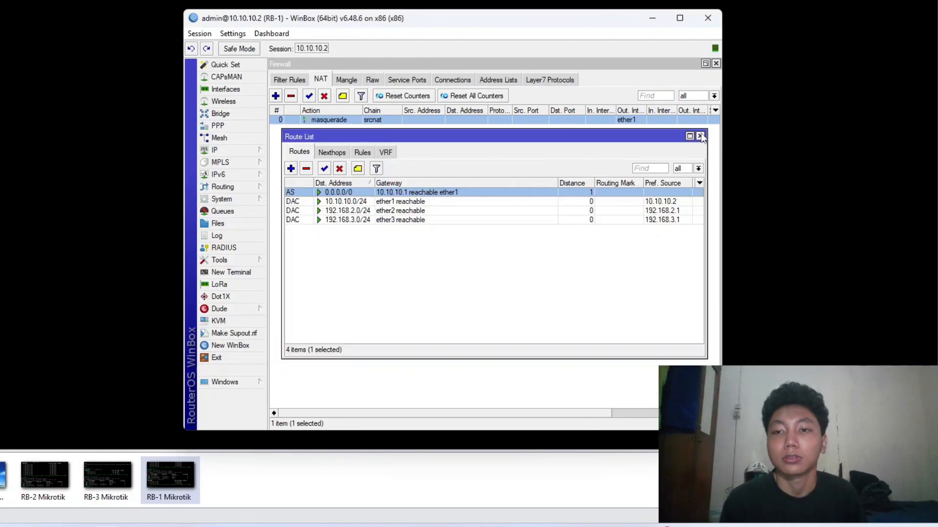
{"action": "left_click", "coordinate": [699, 136]}
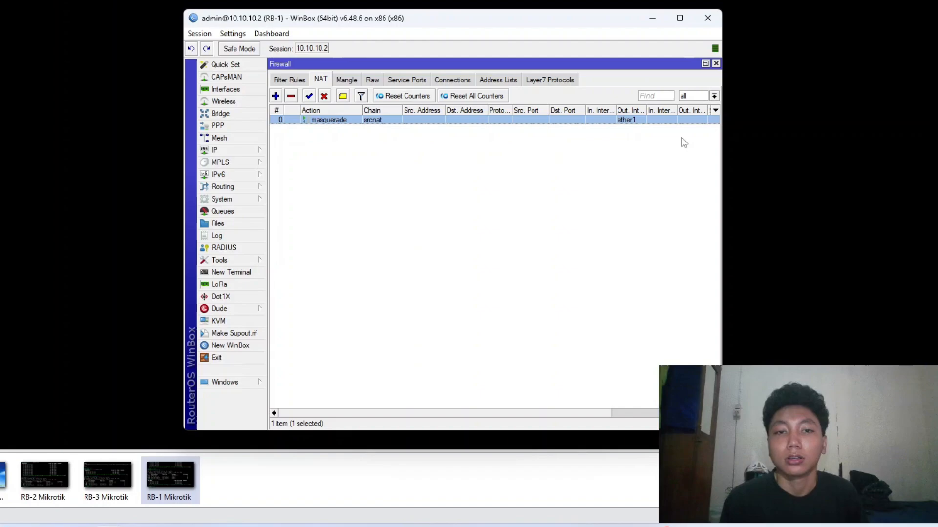
Step: Test RB-1's internet access with "ping google.com" in a new WinBox terminal, stop the ping and close the terminal
{"action": "left_click", "coordinate": [236, 272]}
{"action": "key", "text": "Return"}
{"action": "type", "text": "ping google.com"}
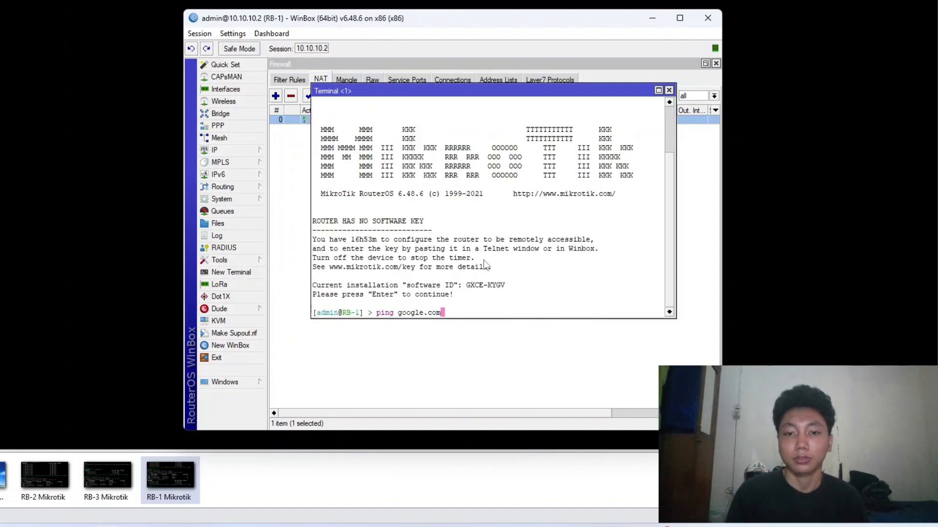
{"action": "key", "text": "Return"}
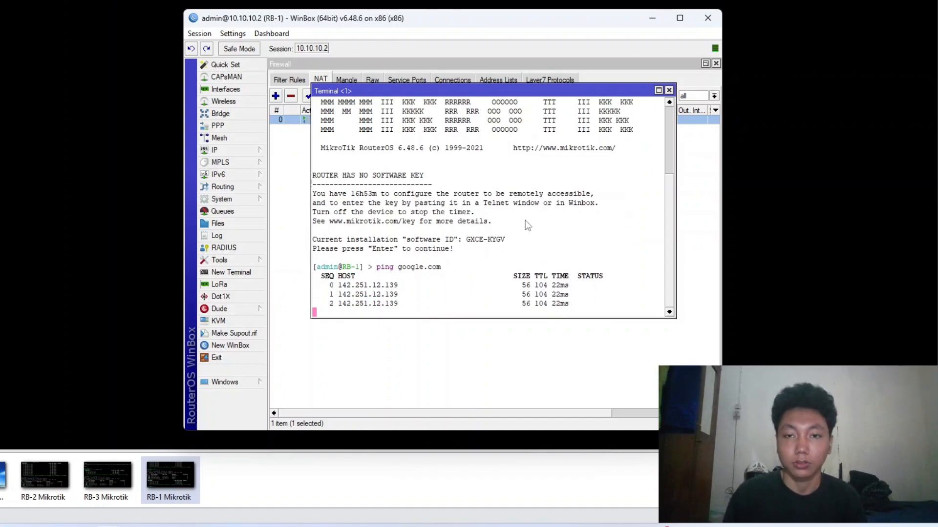
{"action": "key", "text": "ctrl+c"}
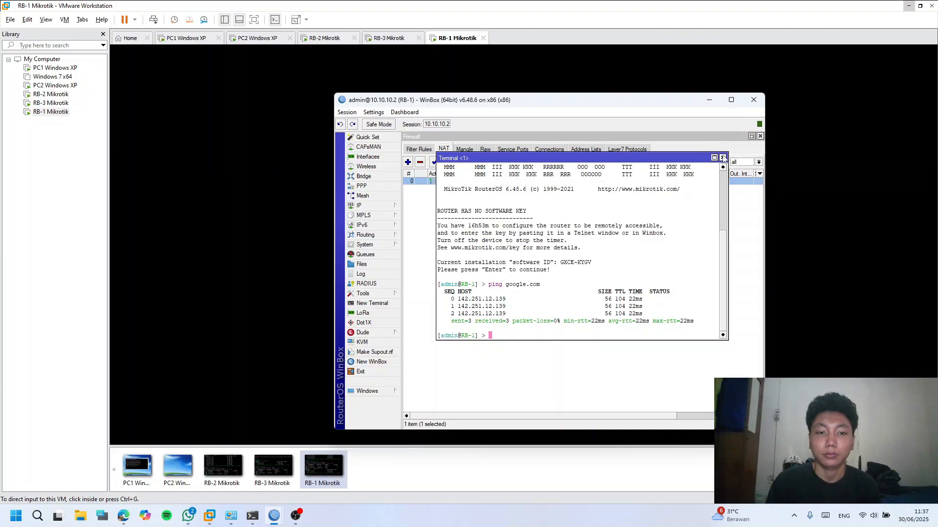
{"action": "left_click", "coordinate": [668, 91]}
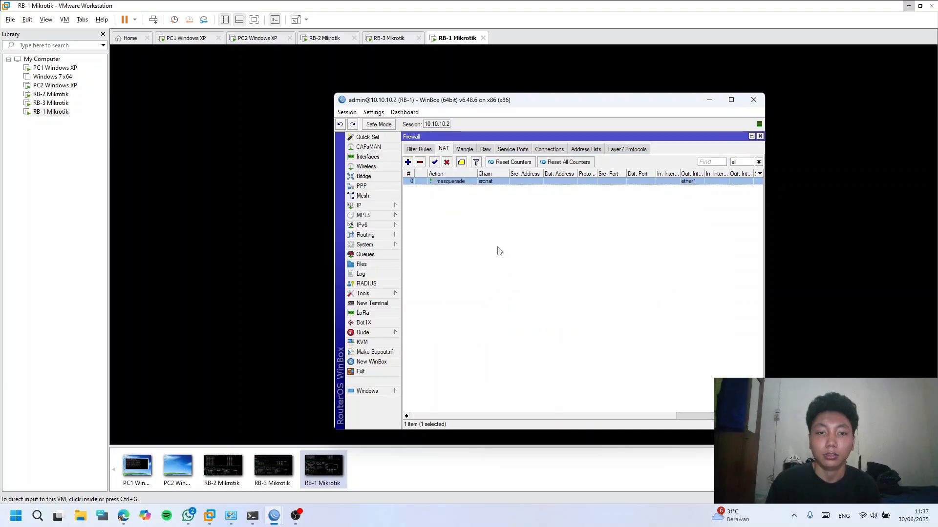
{"action": "left_click", "coordinate": [222, 199]}
{"action": "left_click", "coordinate": [362, 225]}
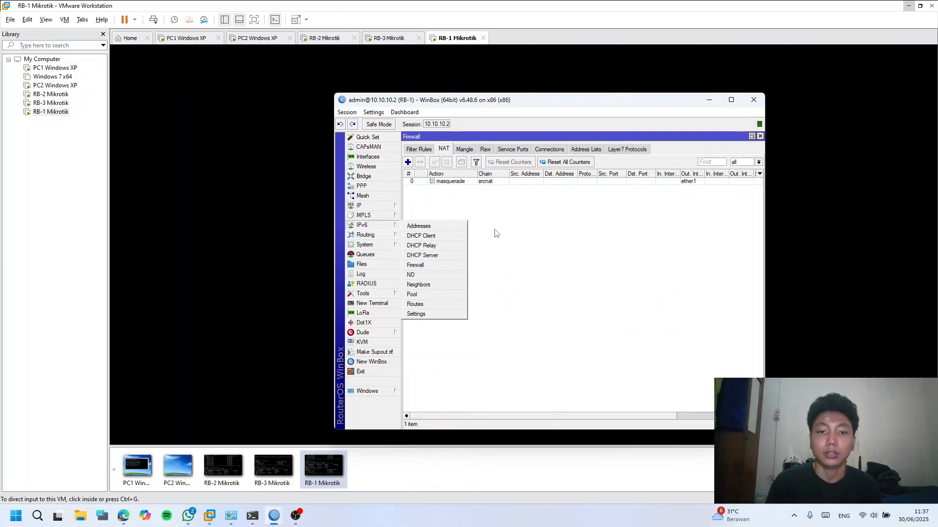
{"action": "left_click", "coordinate": [499, 232]}
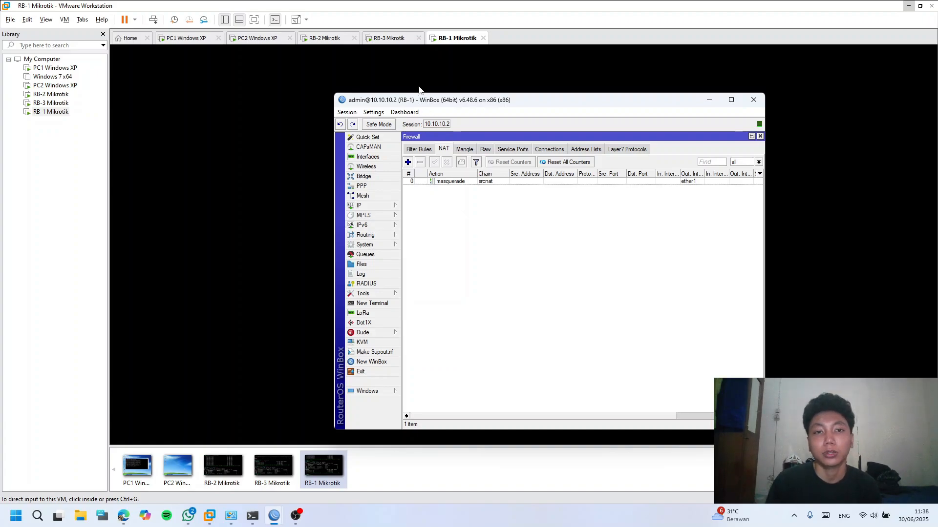
Step: Minimize RB-1's WinBox session, switch to RB-2's session and examine the ether1 and ether2 entries in its interface list
{"action": "left_click", "coordinate": [709, 100]}
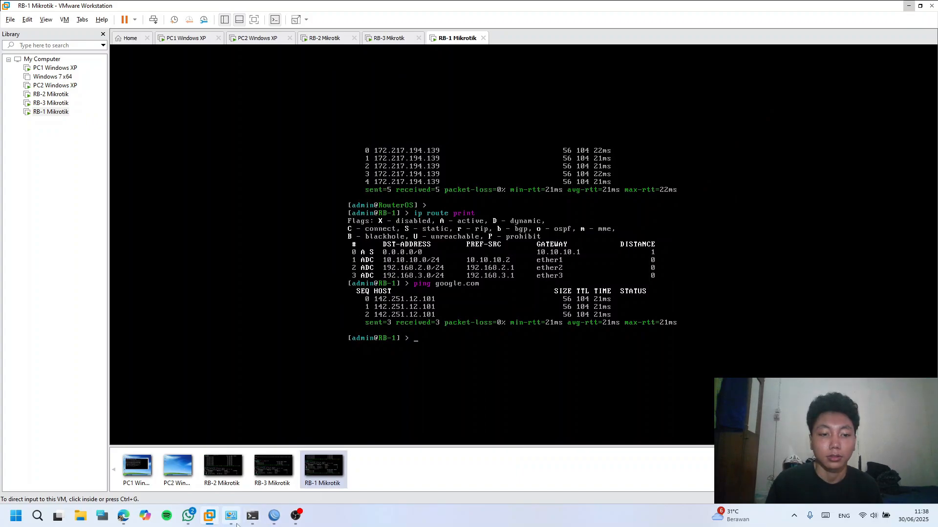
{"action": "mouse_move", "coordinate": [274, 516]}
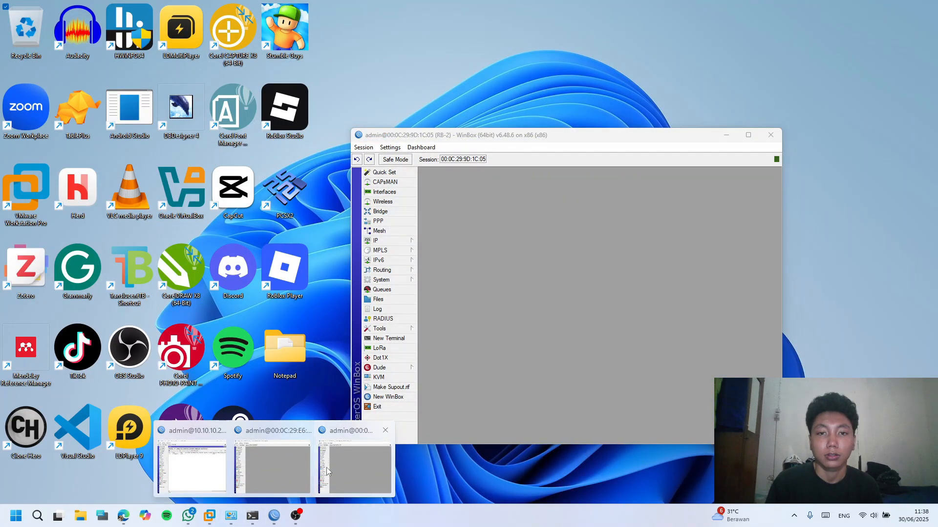
{"action": "left_click", "coordinate": [326, 468]}
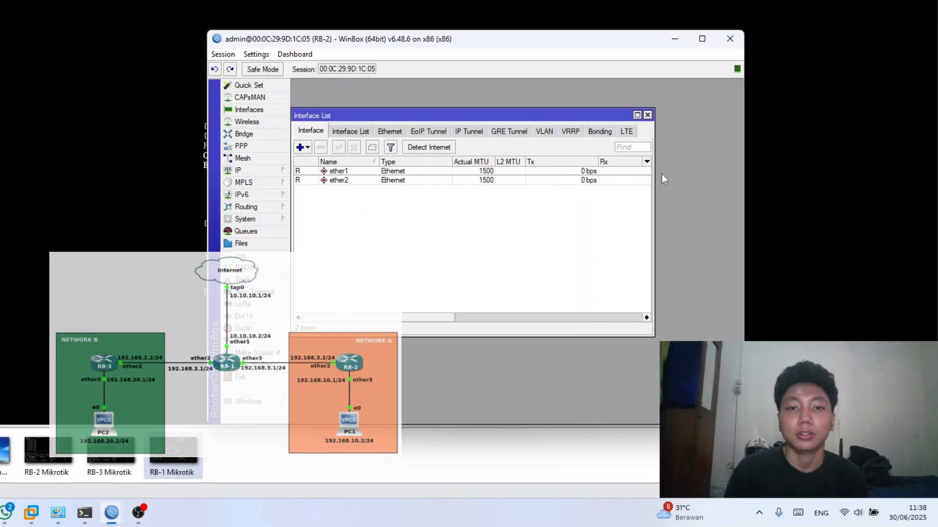
{"action": "left_click", "coordinate": [362, 172]}
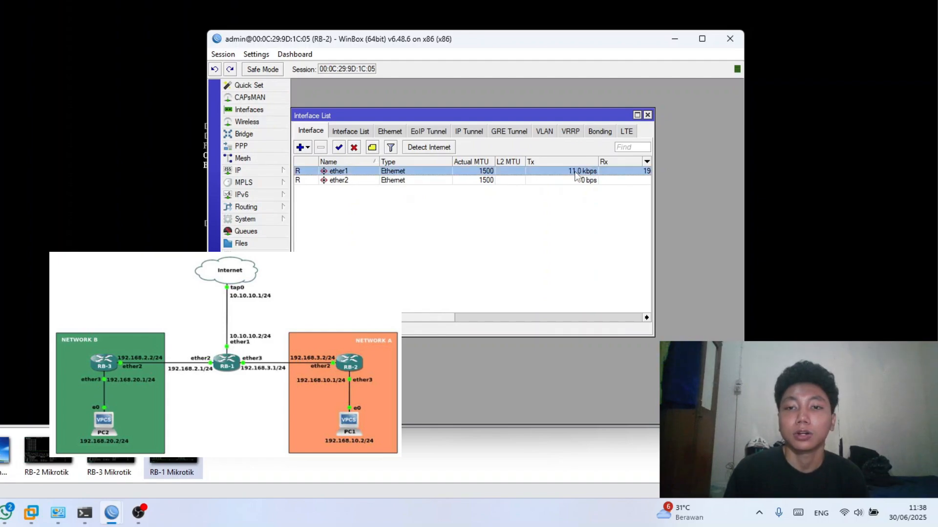
{"action": "left_click", "coordinate": [458, 182]}
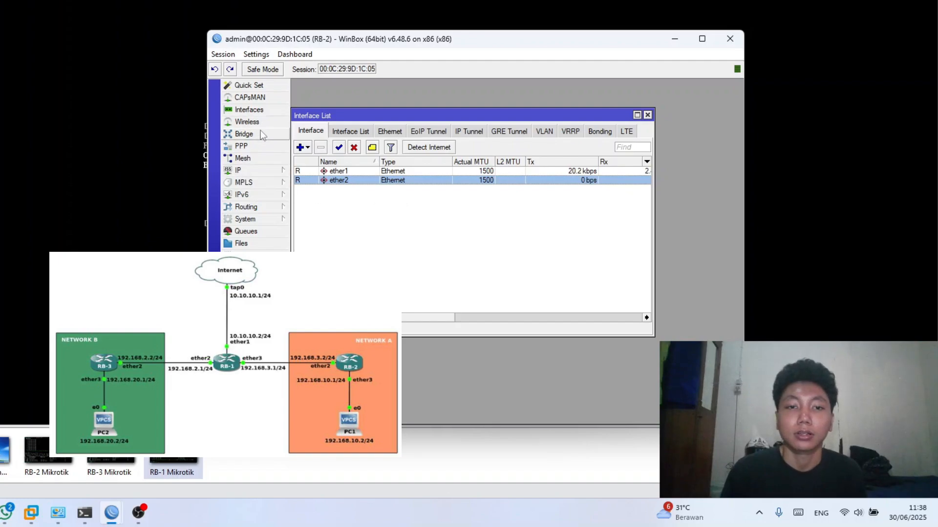
Step: Display RB-2's IP address list and review the 192.168.3.2/24 address on ether1 and 192.168.10.1/24 on ether2
{"action": "left_click", "coordinate": [251, 170]}
{"action": "left_click", "coordinate": [314, 194]}
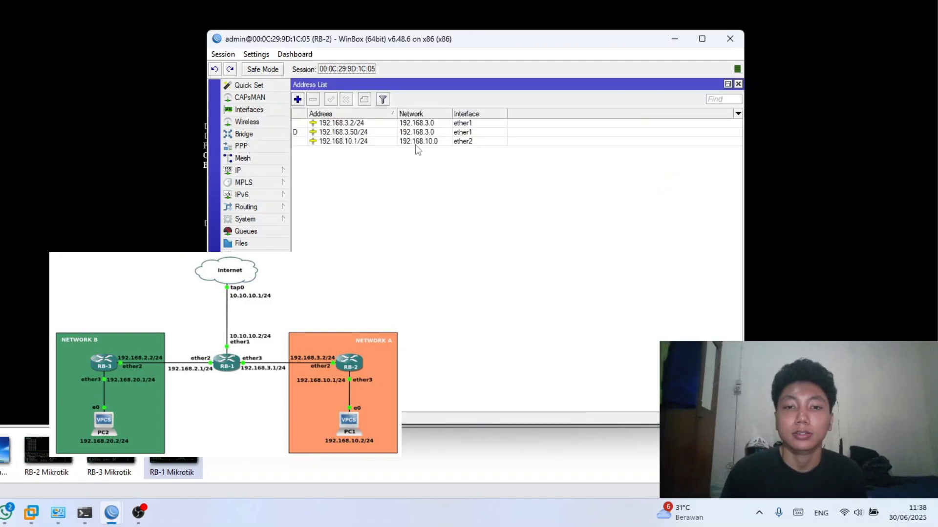
{"action": "left_click", "coordinate": [357, 126]}
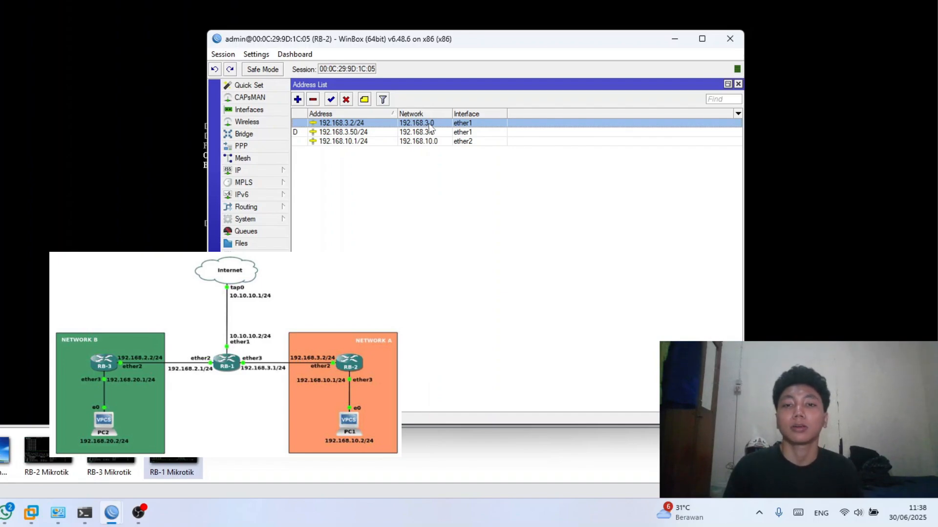
{"action": "left_click", "coordinate": [356, 141]}
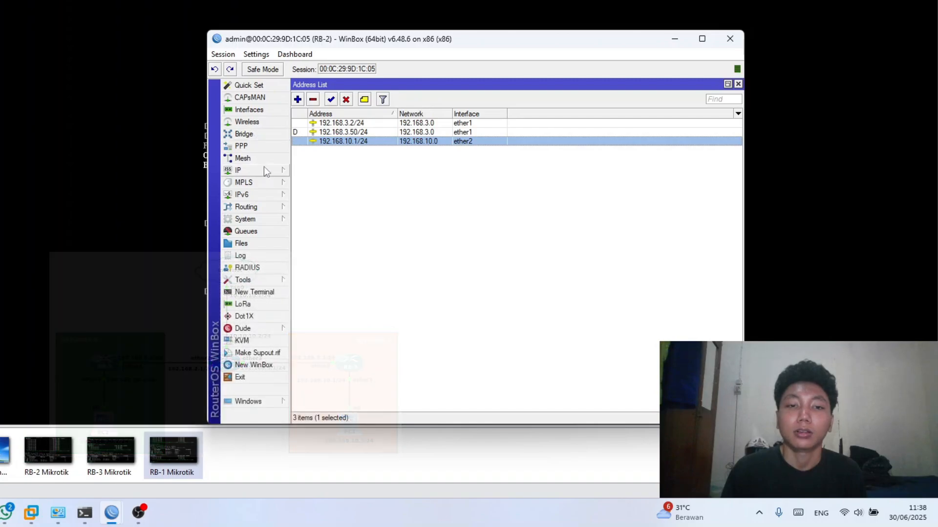
Step: Review the settings and lease status of RB-2's DHCP client on ether1, and close the client windows
{"action": "left_click", "coordinate": [264, 168]}
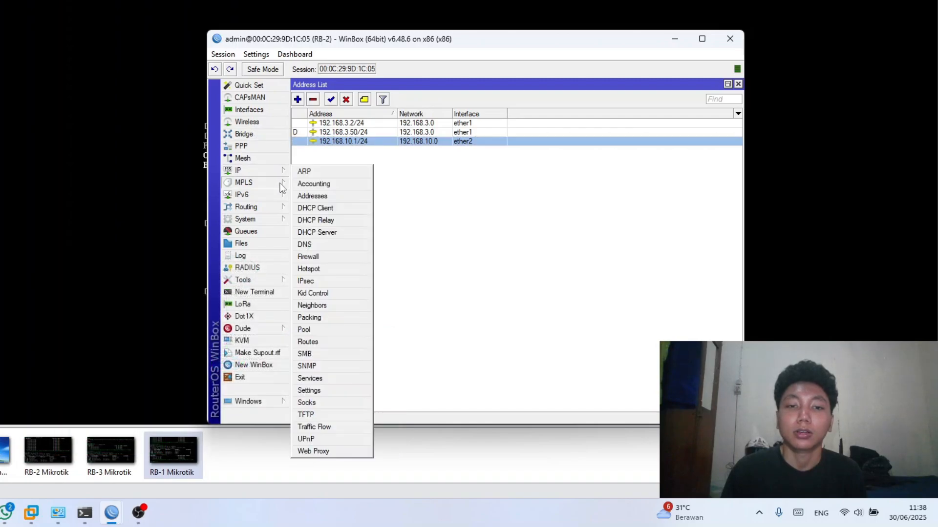
{"action": "left_click", "coordinate": [315, 208]}
{"action": "double_click", "coordinate": [376, 186]}
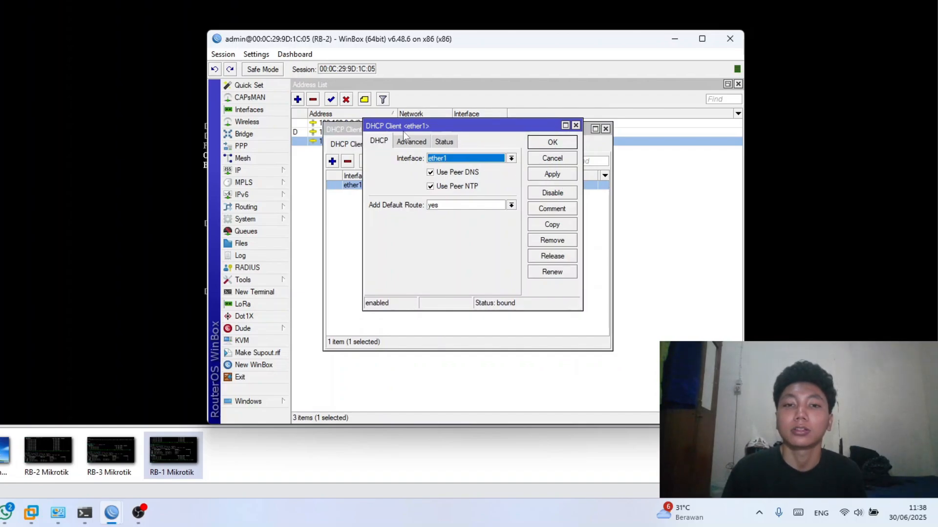
{"action": "left_click", "coordinate": [575, 126]}
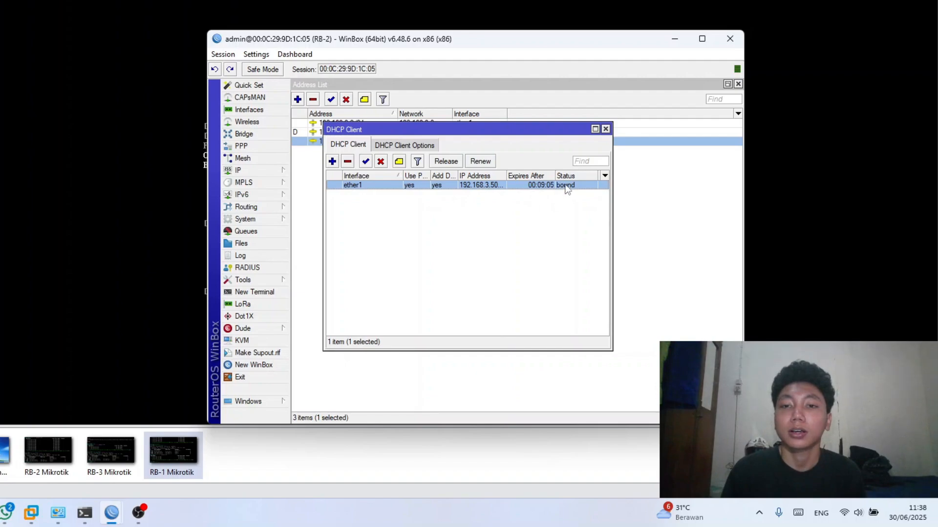
{"action": "left_click", "coordinate": [606, 129]}
Step: Inspect the general, advanced, statistics and action settings of RB-2's first masquerade rule, the one without a source address
{"action": "left_click", "coordinate": [265, 170]}
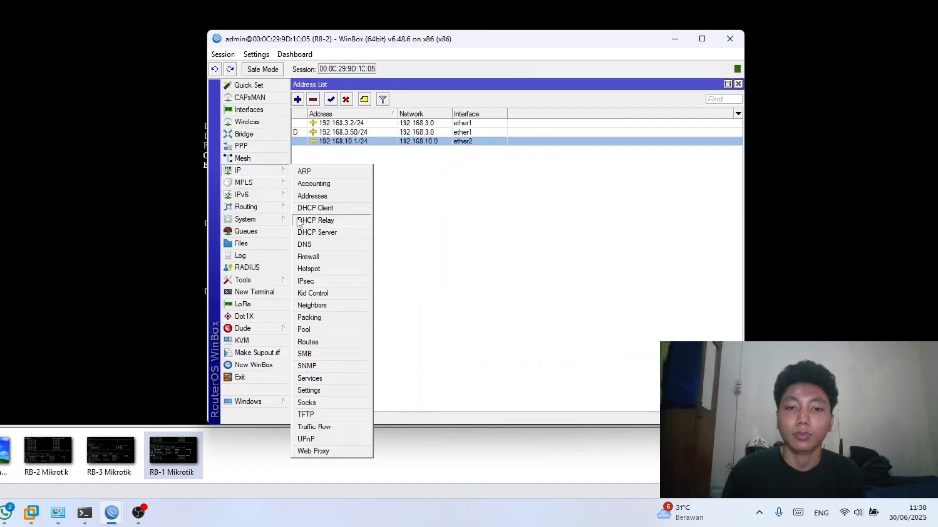
{"action": "left_click", "coordinate": [323, 257]}
{"action": "double_click", "coordinate": [352, 178]}
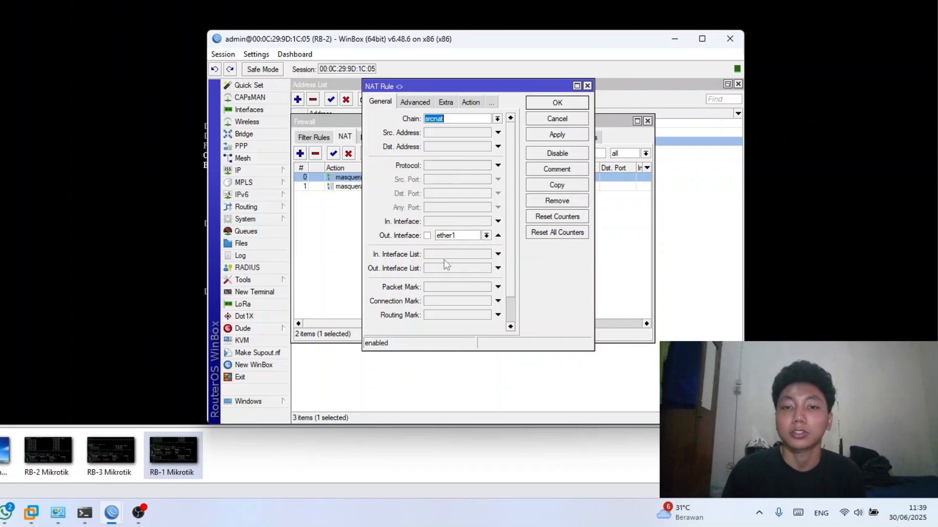
{"action": "left_click", "coordinate": [415, 103]}
{"action": "left_click", "coordinate": [470, 103]}
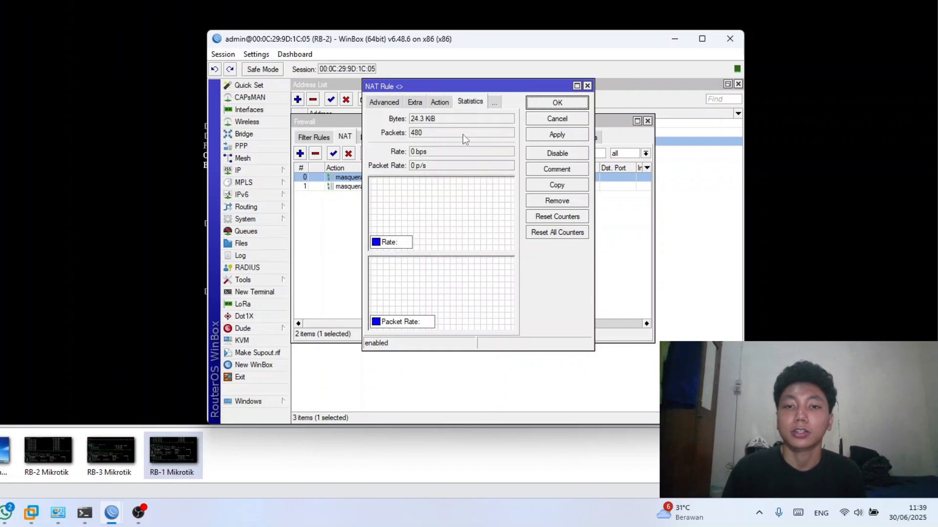
{"action": "left_click", "coordinate": [439, 102]}
{"action": "left_click", "coordinate": [587, 86]}
Step: Inspect the general and action settings of RB-2's masquerade rule for source address 192.168.10.0/24 and close the rule
{"action": "left_click", "coordinate": [462, 187]}
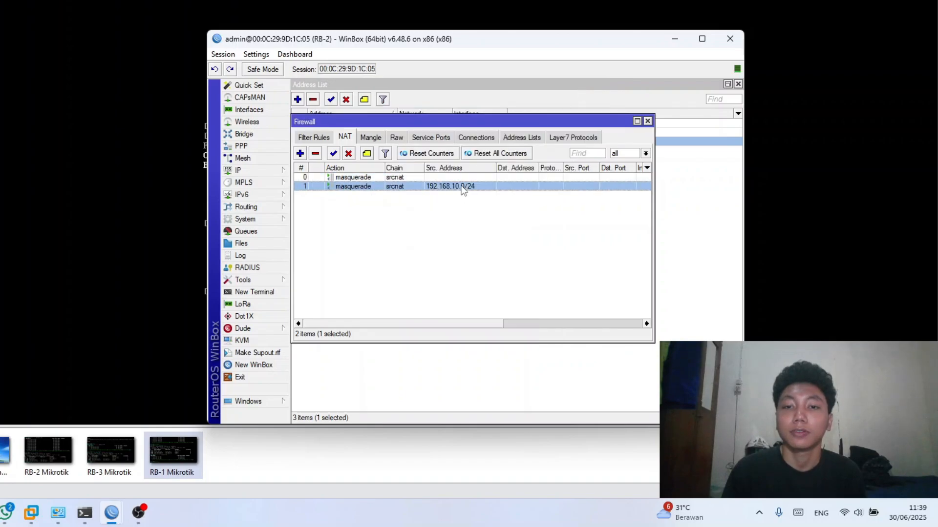
{"action": "double_click", "coordinate": [462, 188]}
{"action": "left_click", "coordinate": [381, 103]}
{"action": "left_click", "coordinate": [380, 103]}
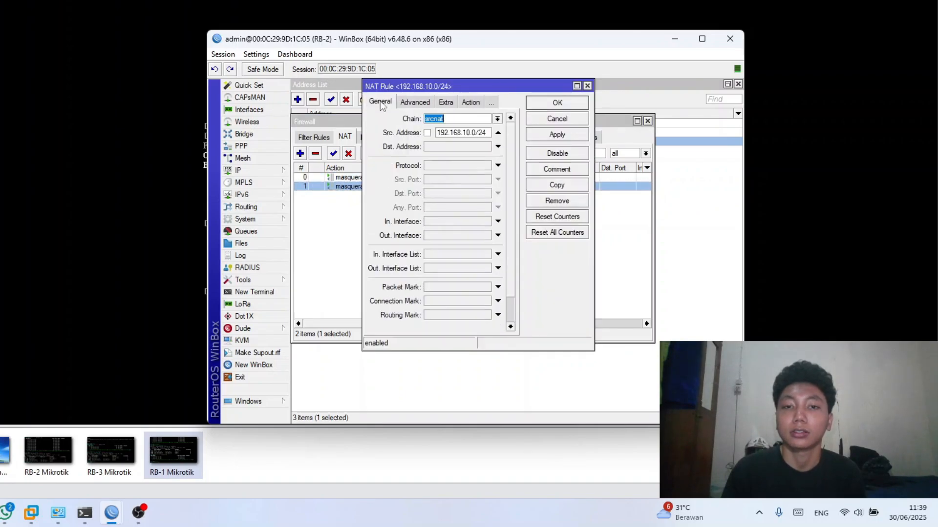
{"action": "left_click", "coordinate": [462, 105]}
{"action": "left_click", "coordinate": [462, 105]}
{"action": "left_click", "coordinate": [444, 104]}
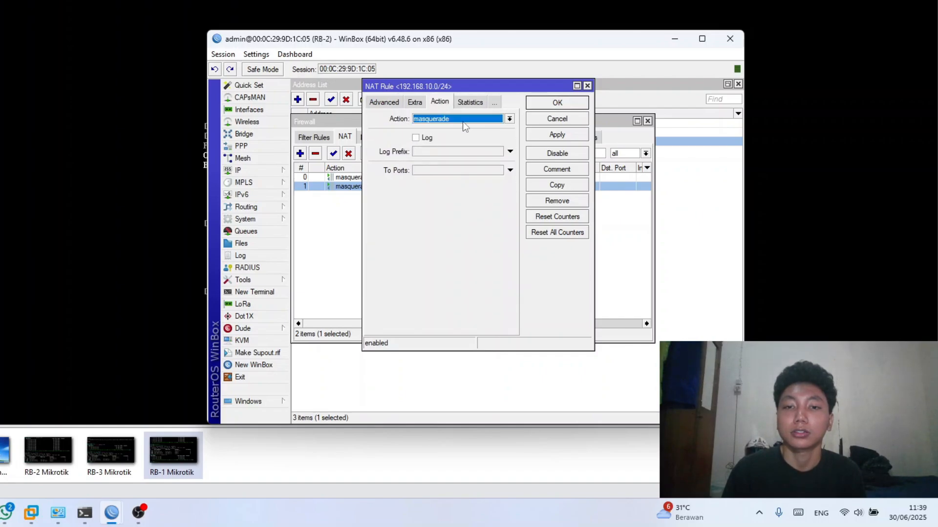
{"action": "left_click", "coordinate": [588, 86]}
Step: Display RB-2's IP route list, examine its default and connected routes, and close the list
{"action": "left_click", "coordinate": [258, 170]}
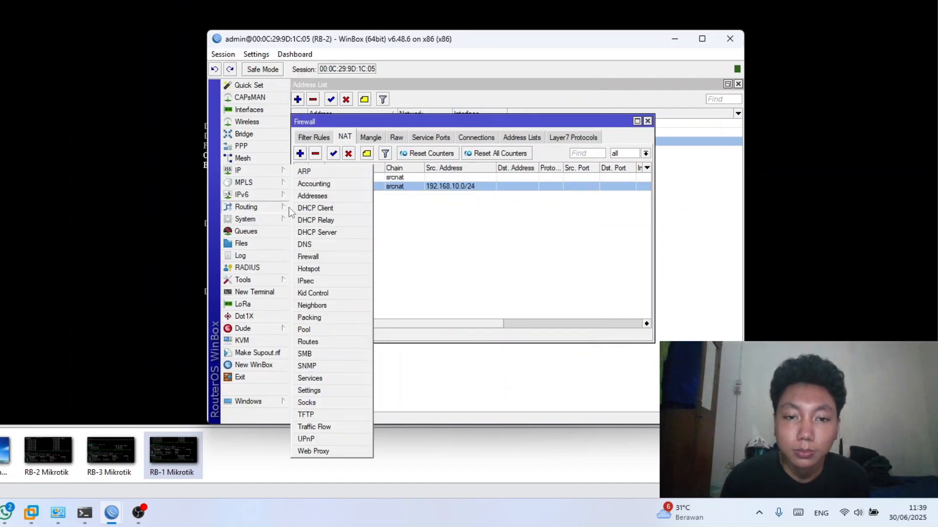
{"action": "left_click", "coordinate": [313, 341]}
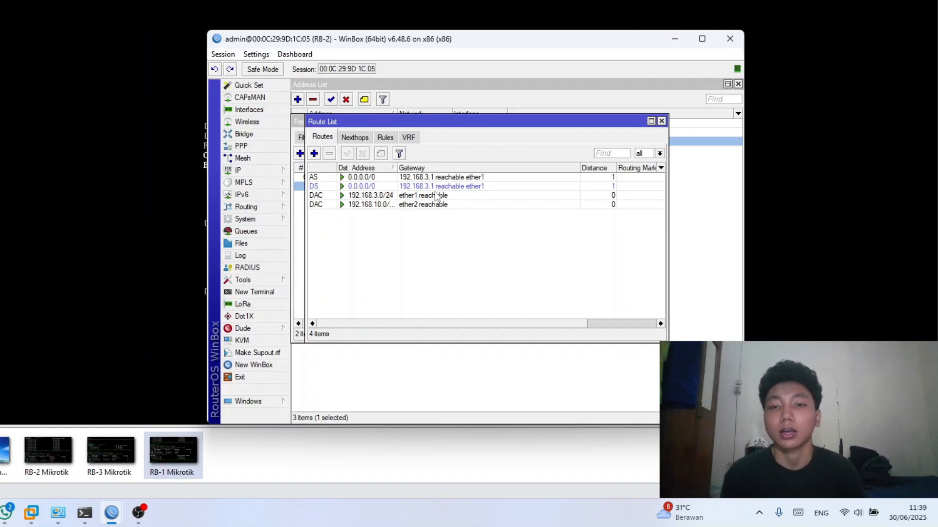
{"action": "left_click", "coordinate": [661, 122]}
{"action": "left_click", "coordinate": [247, 169]}
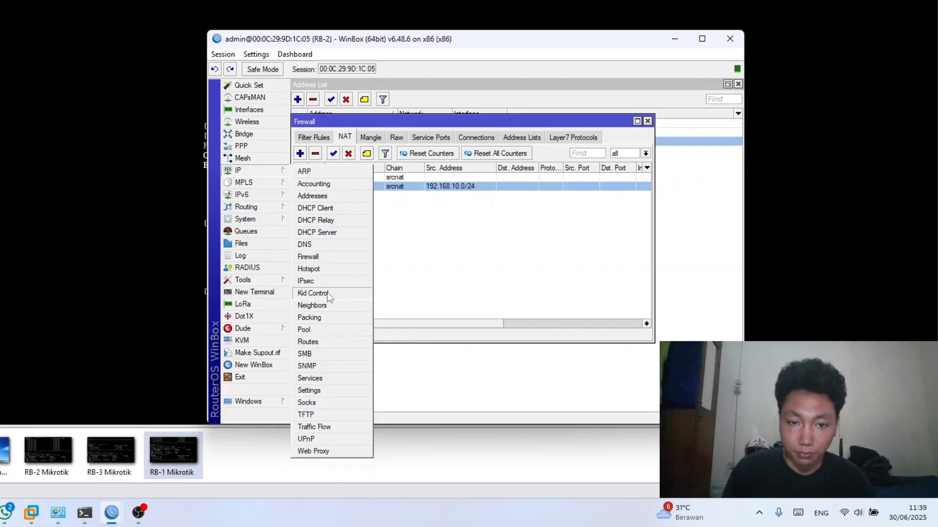
{"action": "left_click", "coordinate": [429, 274]}
Step: Switch to the PC1 Windows XP machine in VMware and check the IP address and gateway in the Local Area Connection's support details
{"action": "left_click", "coordinate": [32, 513]}
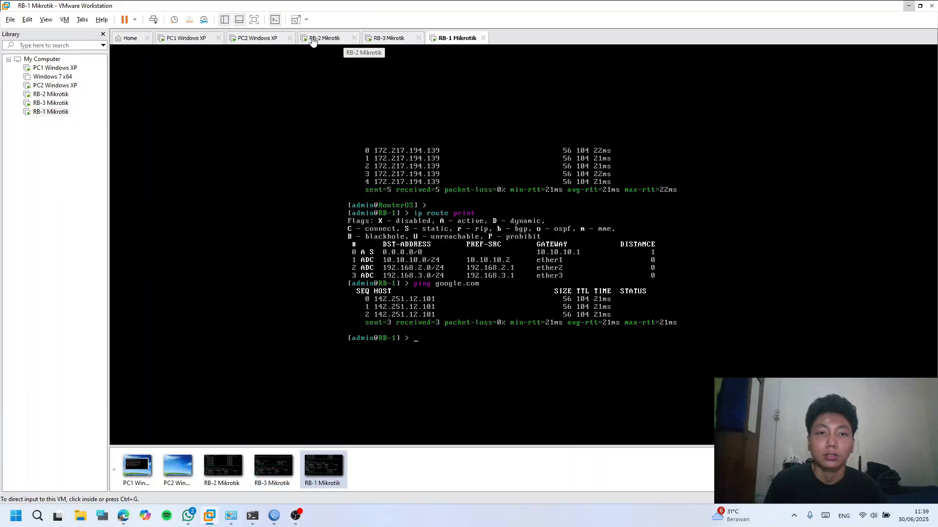
{"action": "left_click", "coordinate": [204, 43]}
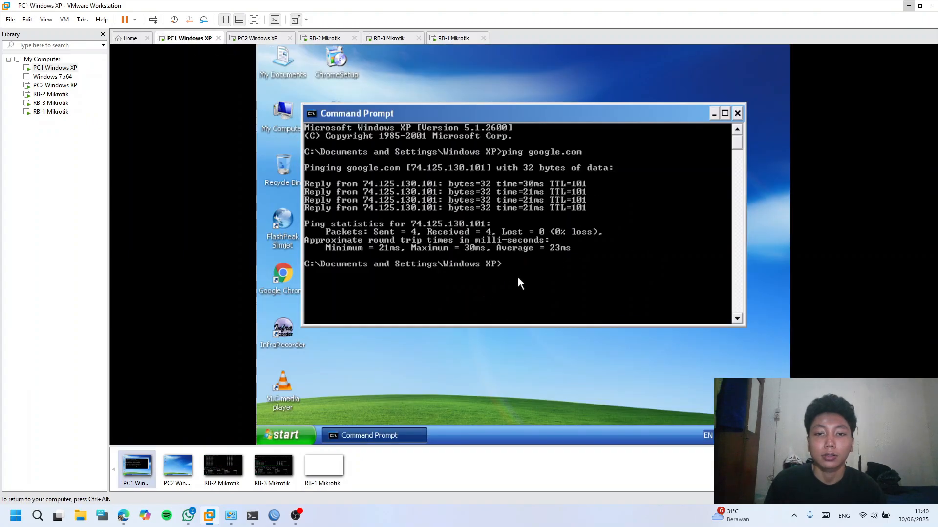
{"action": "left_click", "coordinate": [282, 435]}
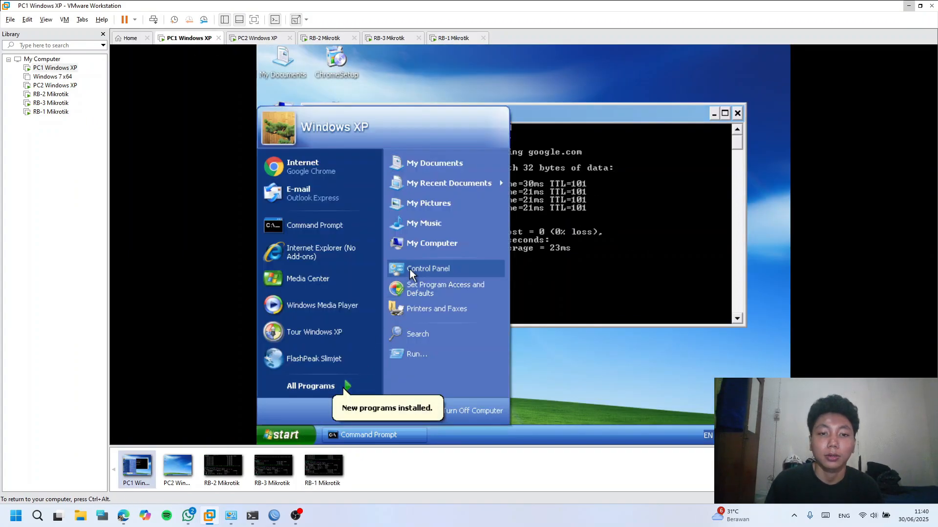
{"action": "left_click", "coordinate": [427, 266]}
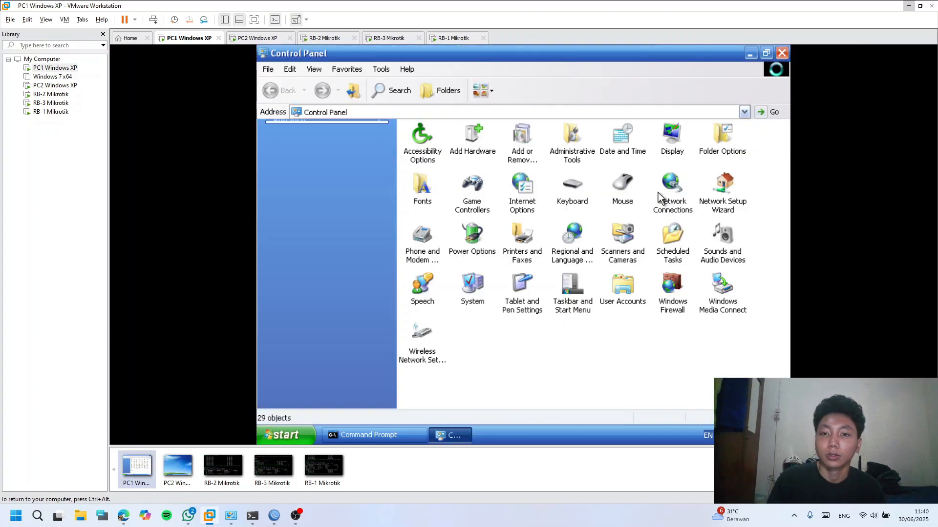
{"action": "double_click", "coordinate": [668, 195]}
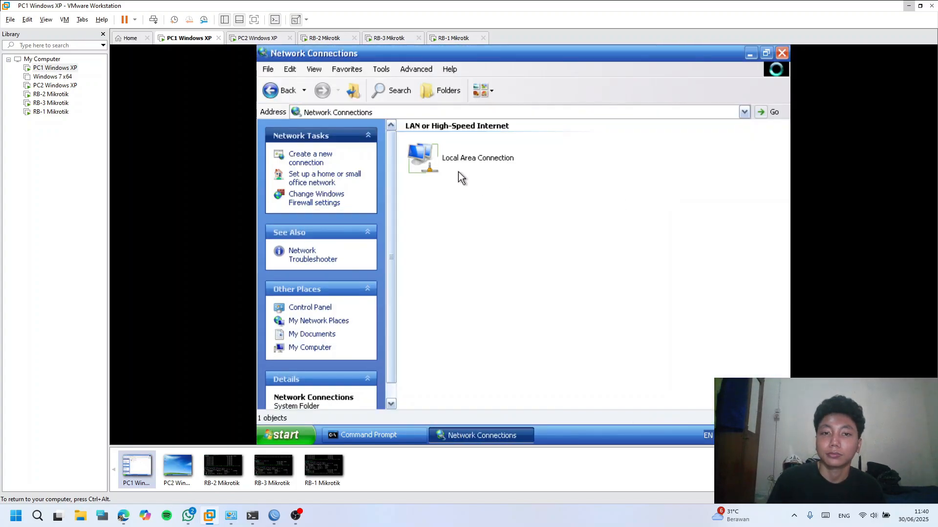
{"action": "left_click", "coordinate": [468, 168]}
{"action": "double_click", "coordinate": [481, 173]}
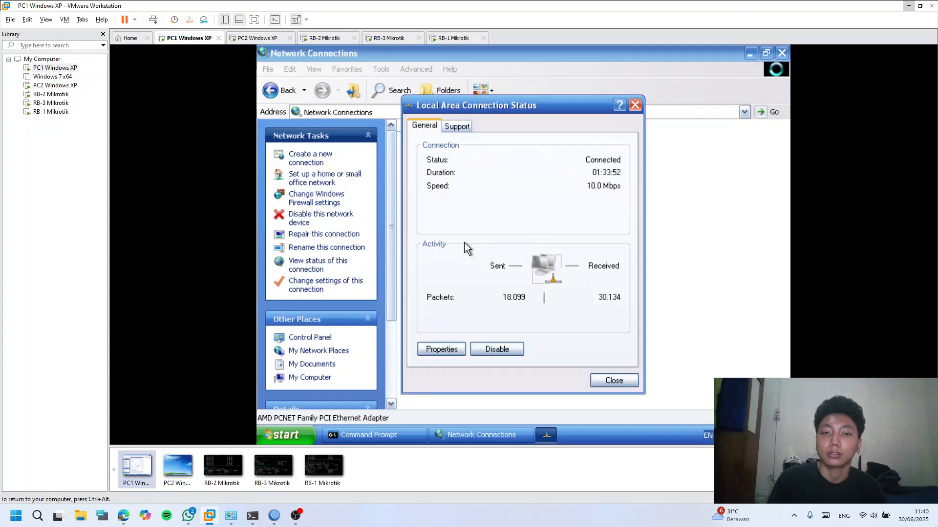
{"action": "left_click", "coordinate": [459, 128]}
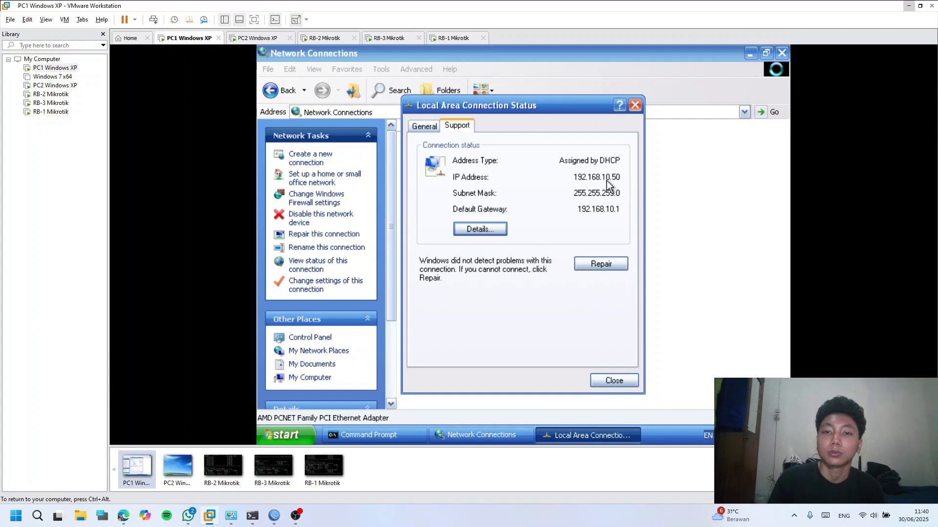
{"action": "left_click", "coordinate": [635, 105]}
Step: Test PC1's internet access with "ping google.com" in the Command Prompt and close the prompt window
{"action": "key", "text": "alt+Tab"}
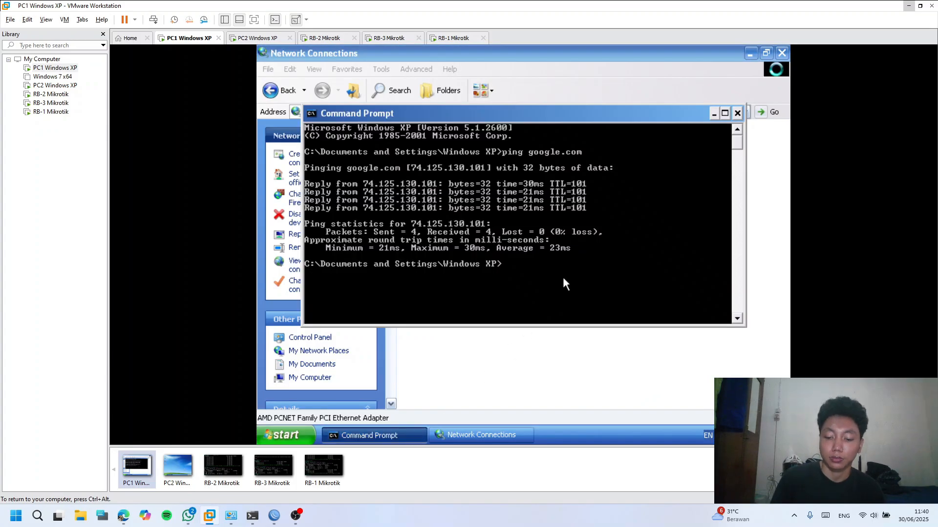
{"action": "type", "text": "ping g"}
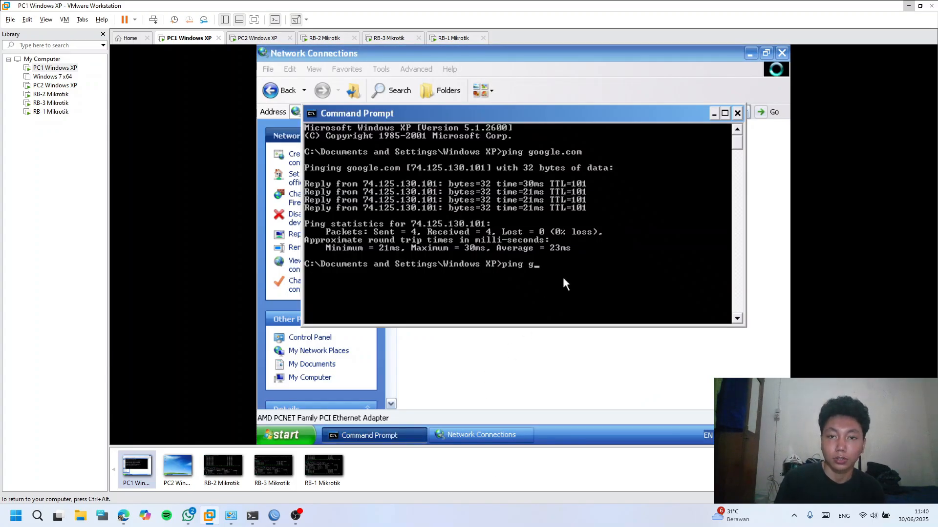
{"action": "key", "text": "BackSpace"}
{"action": "key", "text": "BackSpace"}
{"action": "key", "text": "BackSpace"}
{"action": "key", "text": "BackSpace"}
{"action": "key", "text": "BackSpace"}
{"action": "key", "text": "BackSpace"}
{"action": "key", "text": "Up"}
{"action": "key", "text": "Return"}
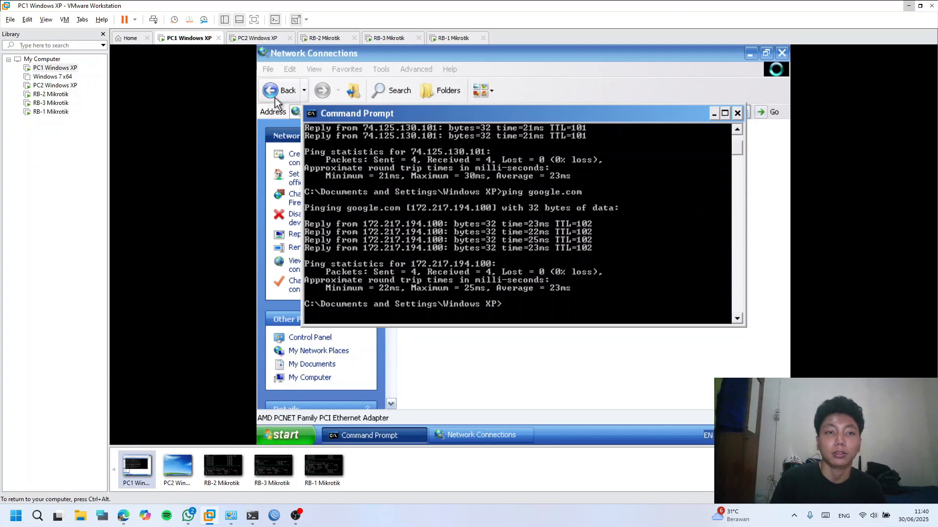
{"action": "left_click", "coordinate": [737, 115]}
{"action": "left_click", "coordinate": [622, 246]}
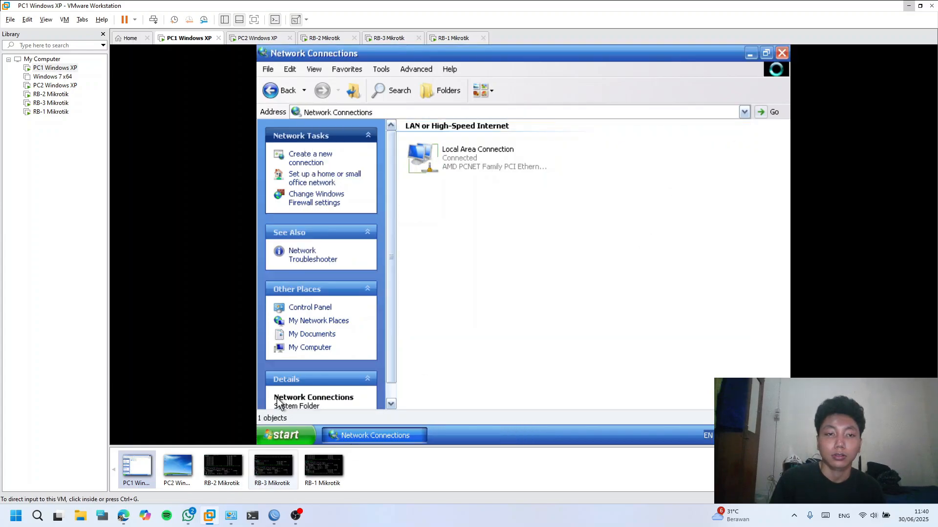
{"action": "left_click", "coordinate": [254, 38]}
{"action": "left_click", "coordinate": [189, 38]}
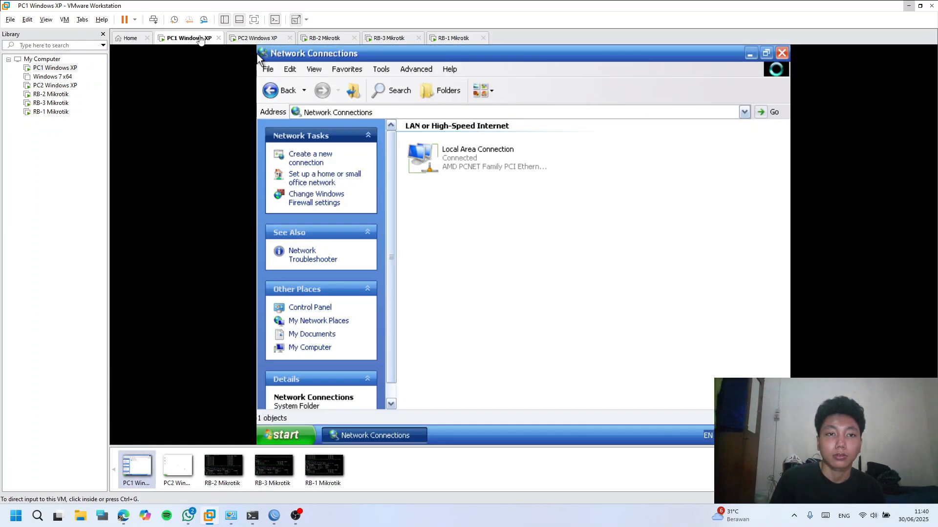
{"action": "left_click", "coordinate": [295, 516]}
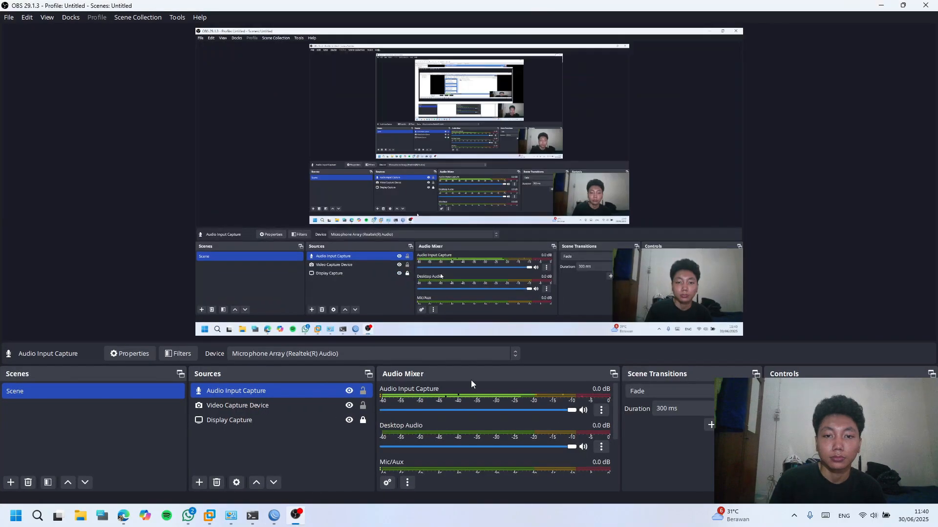
{"action": "left_click", "coordinate": [296, 516]}
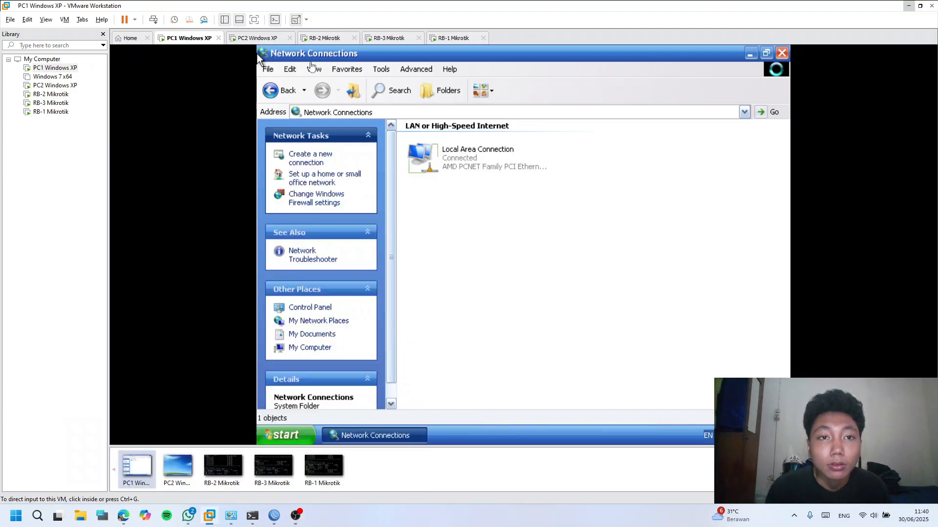
Step: Return to RB-2's WinBox session, close its Firewall window and minimize the session
{"action": "left_click", "coordinate": [326, 38]}
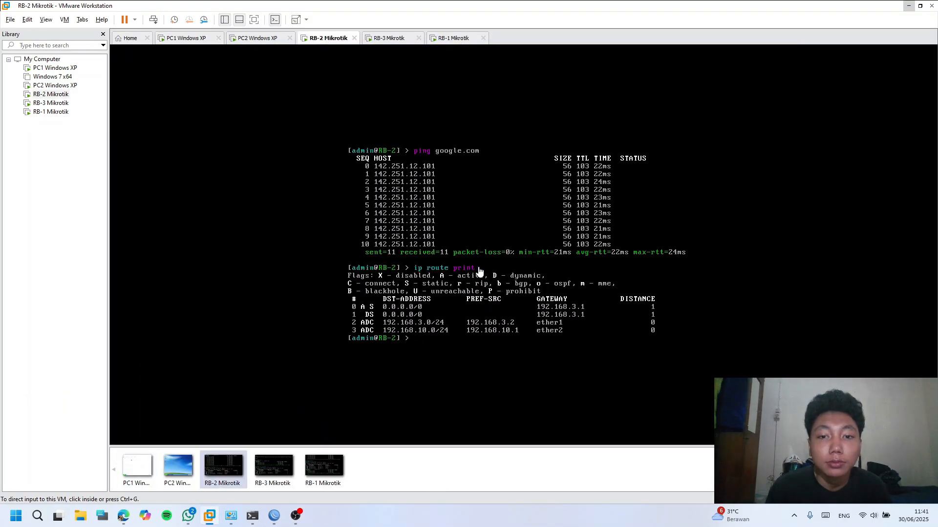
{"action": "mouse_move", "coordinate": [274, 516]}
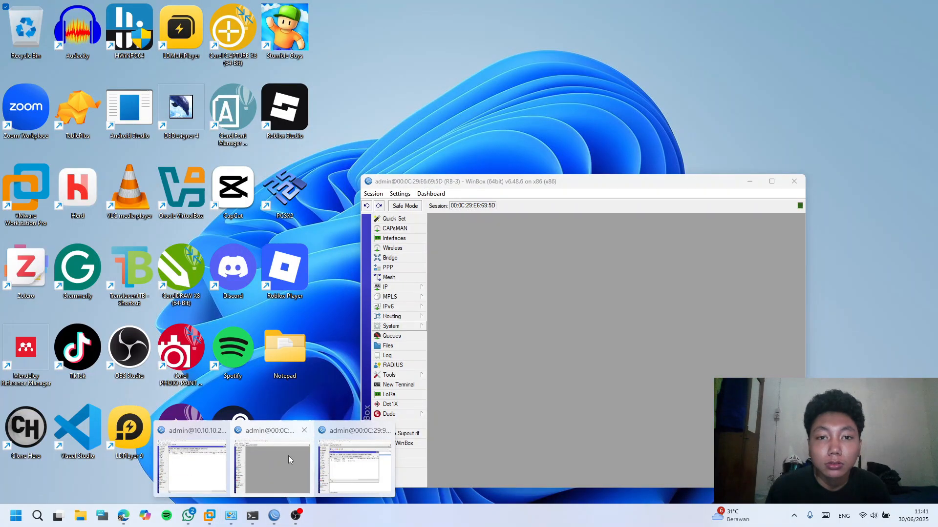
{"action": "left_click", "coordinate": [342, 454]}
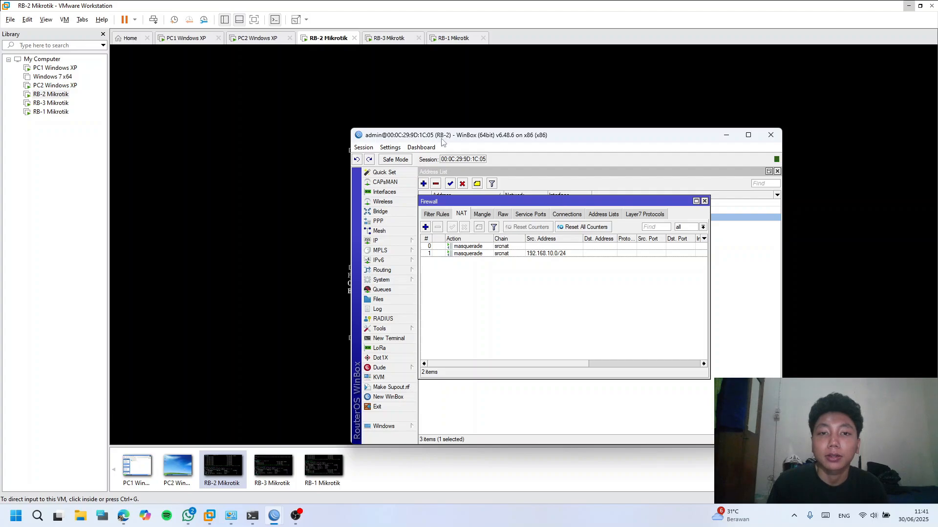
{"action": "left_click", "coordinate": [705, 201]}
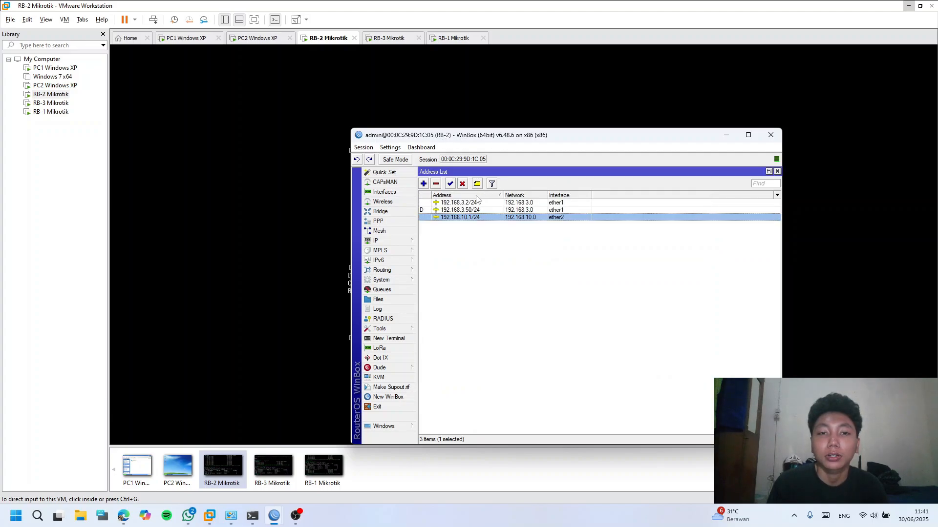
{"action": "left_click", "coordinate": [726, 135]}
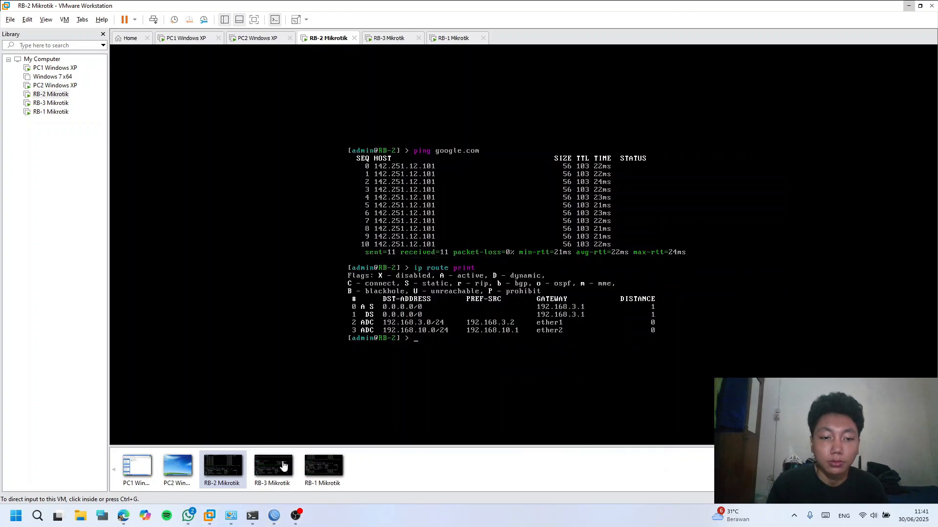
Step: Switch to RB-3's WinBox session and display its interface list, checking ether1 and ether2
{"action": "mouse_move", "coordinate": [309, 467]}
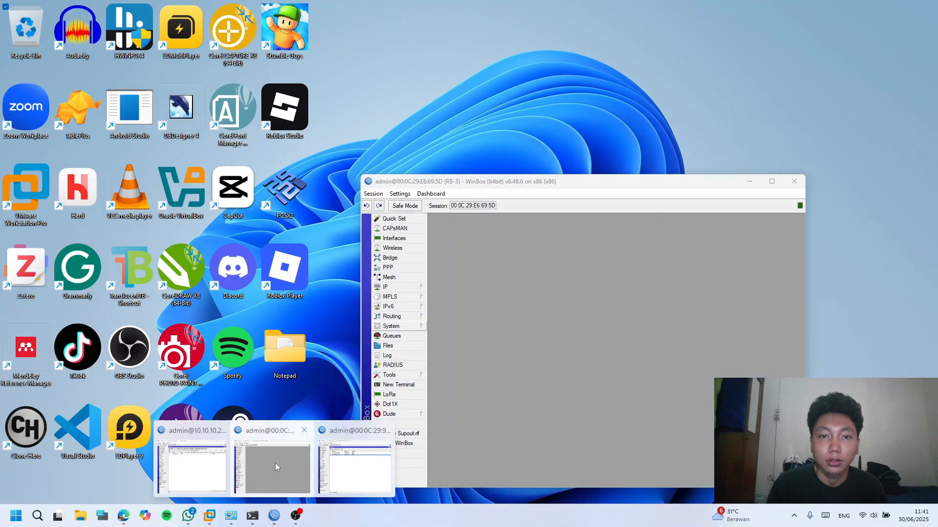
{"action": "left_click", "coordinate": [275, 468]}
{"action": "left_click_drag", "start_coordinate": [519, 182], "coordinate": [476, 129]}
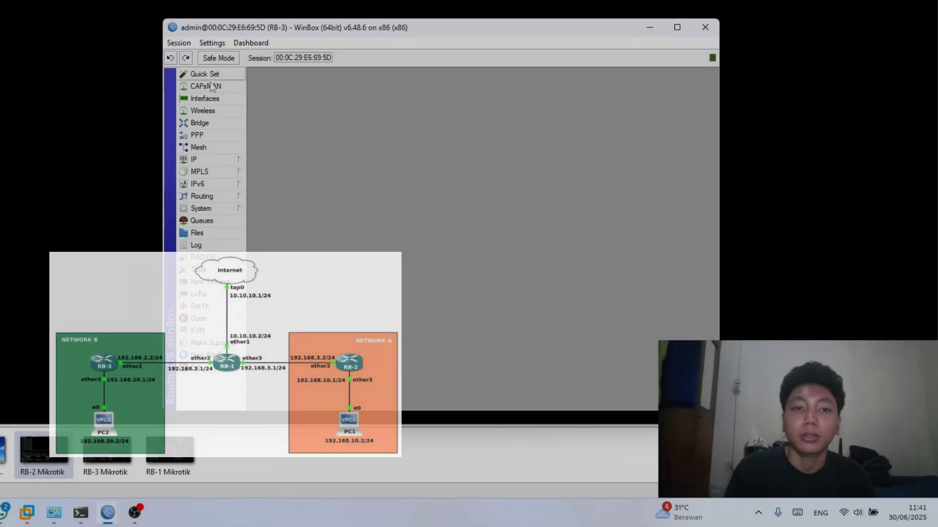
{"action": "left_click", "coordinate": [357, 186]}
{"action": "left_click", "coordinate": [308, 167]}
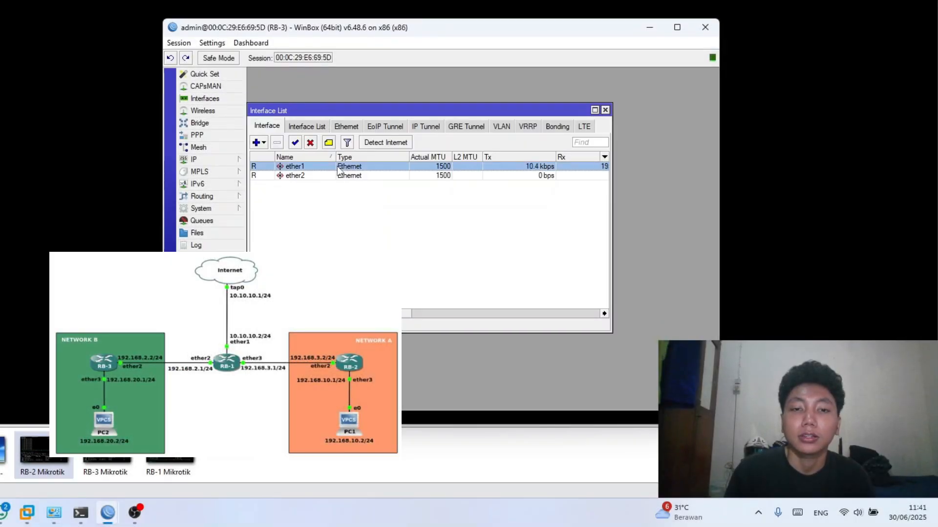
{"action": "left_click", "coordinate": [309, 176]}
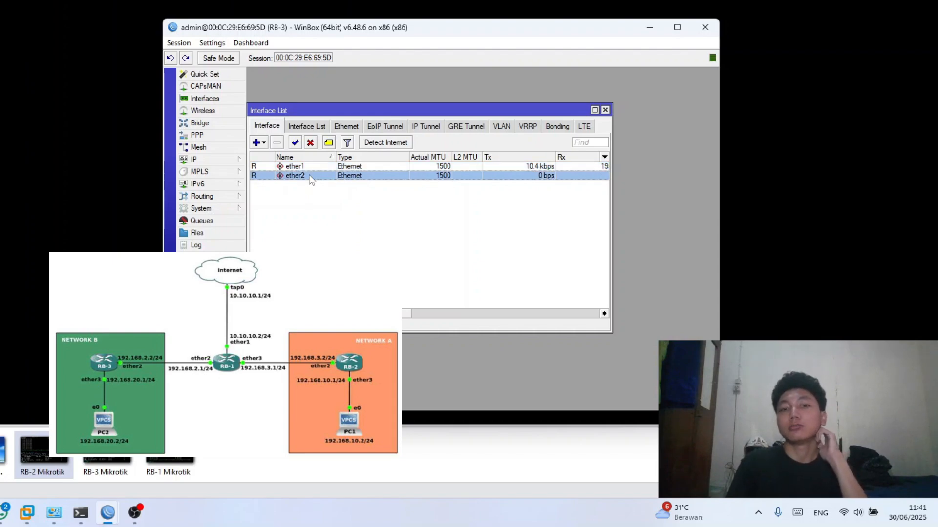
Step: Display RB-3's IP address list, examine the static addresses on ether1 and ether2, and close the list
{"action": "left_click", "coordinate": [217, 159]}
{"action": "left_click", "coordinate": [266, 185]}
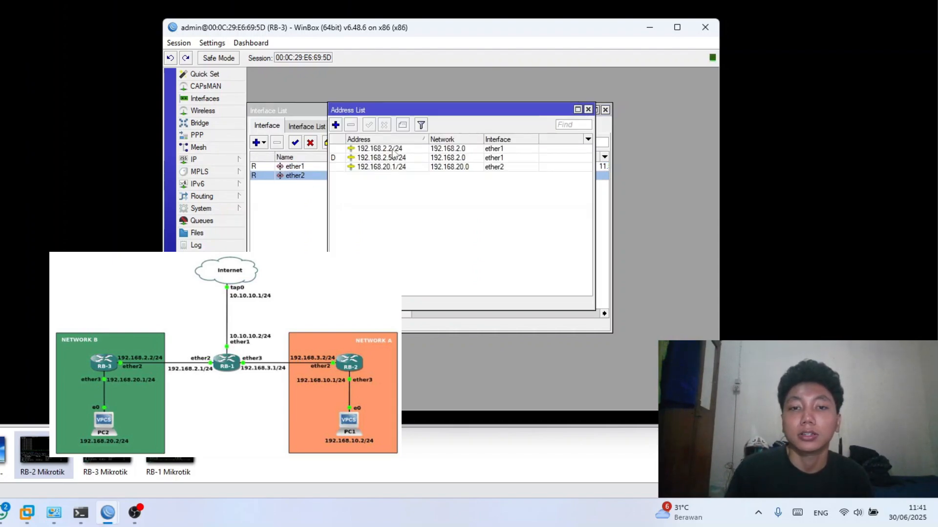
{"action": "left_click", "coordinate": [392, 150]}
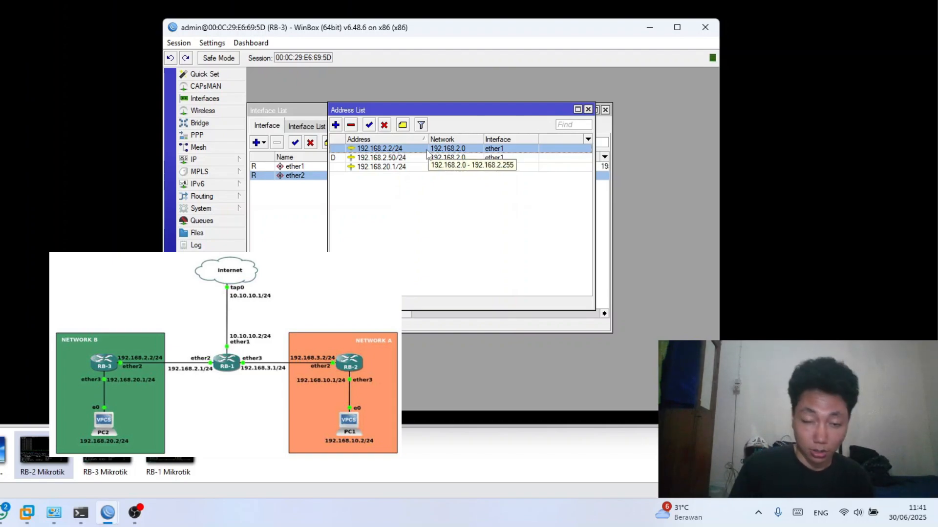
{"action": "left_click", "coordinate": [424, 167]}
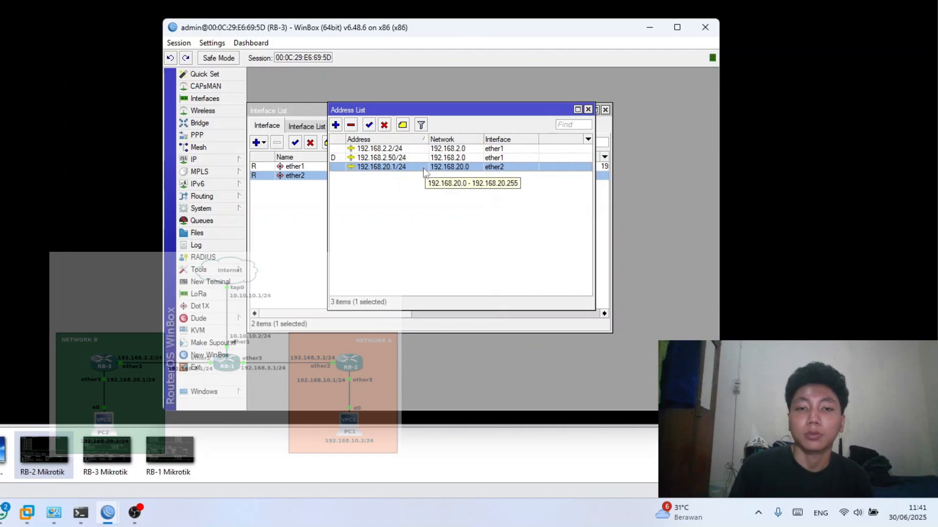
{"action": "left_click", "coordinate": [588, 109]}
Step: Check RB-3's DHCP client entry on ether1 and close the DHCP client list
{"action": "left_click", "coordinate": [205, 160]}
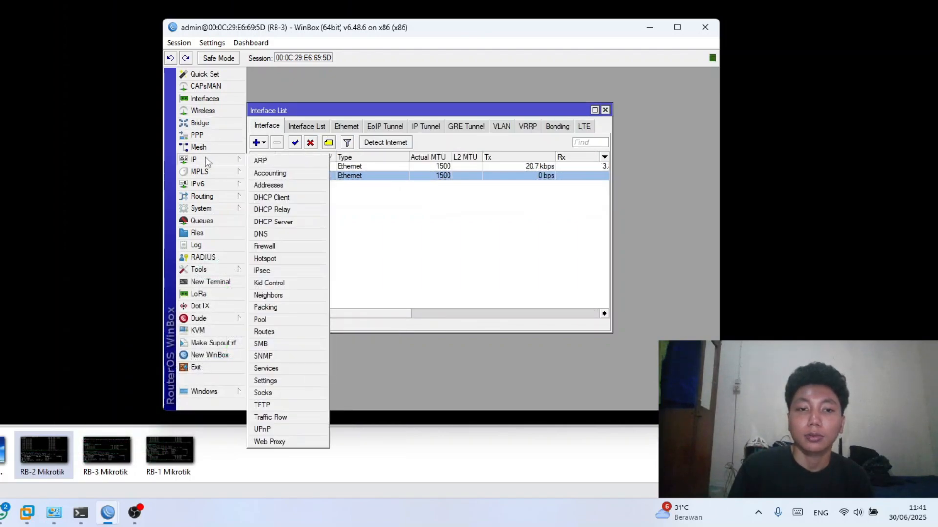
{"action": "left_click", "coordinate": [277, 198]}
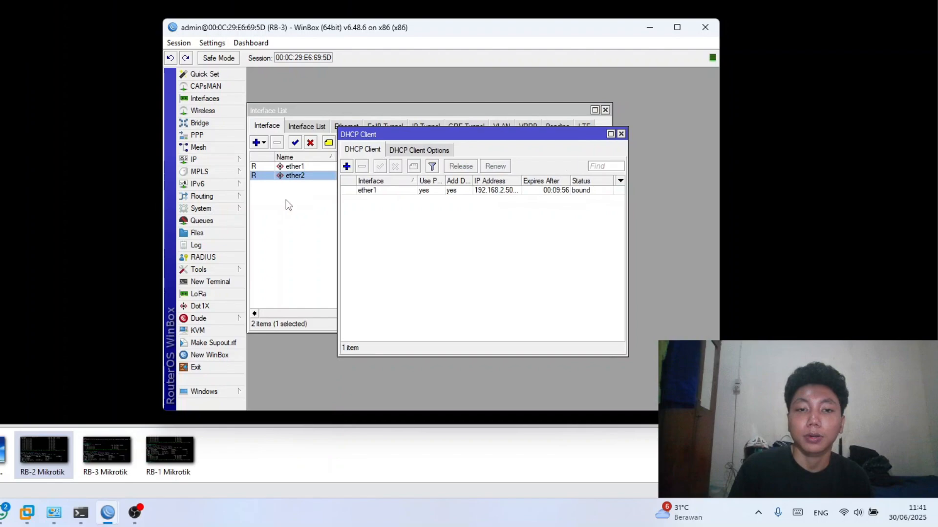
{"action": "left_click", "coordinate": [369, 190]}
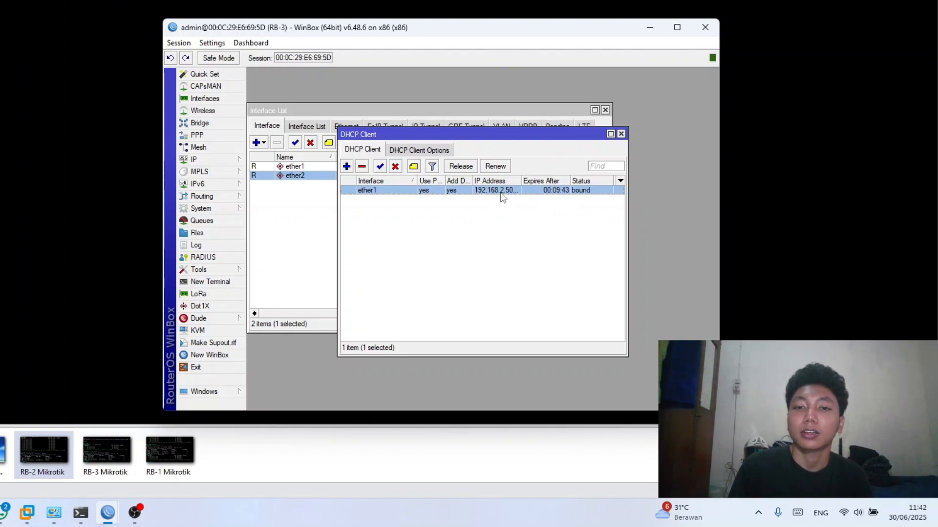
{"action": "left_click", "coordinate": [621, 134]}
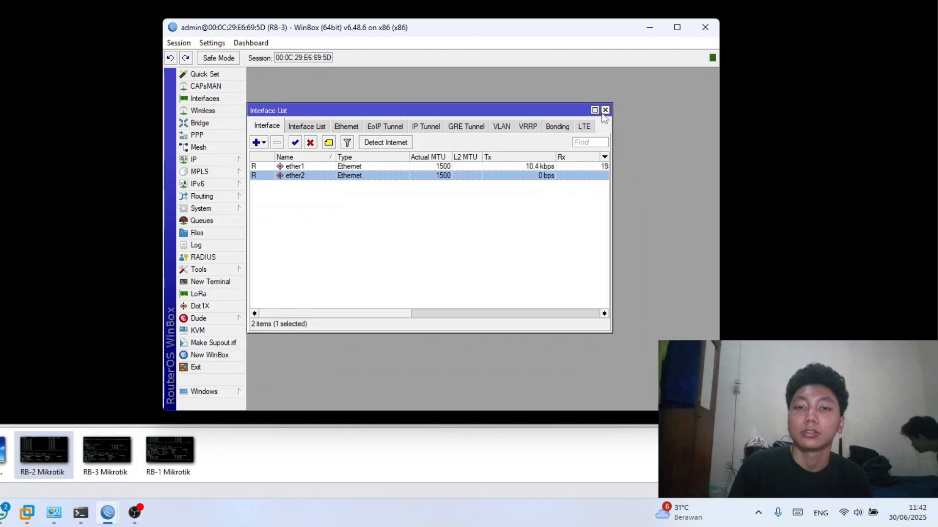
Step: Display RB-3's DHCP server list and examine the server running on ether2
{"action": "left_click", "coordinate": [206, 159]}
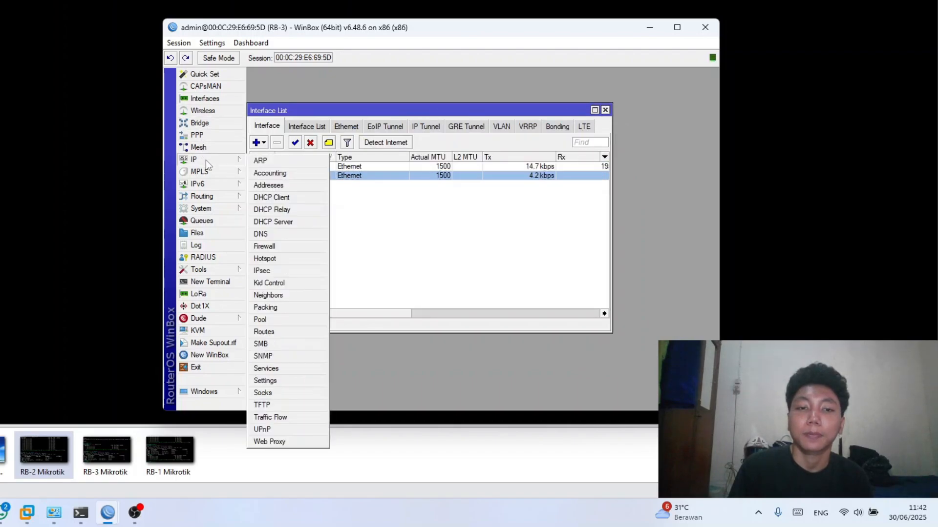
{"action": "left_click", "coordinate": [283, 222]}
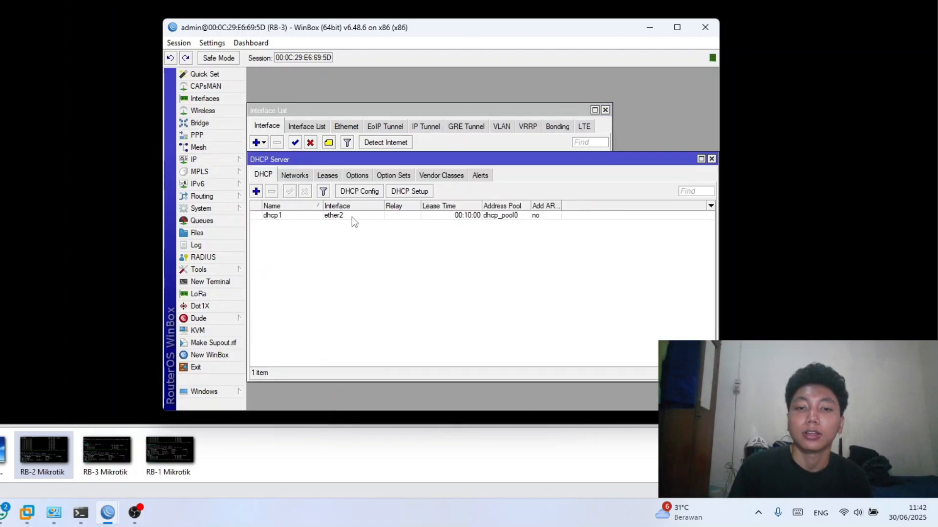
{"action": "left_click", "coordinate": [351, 217]}
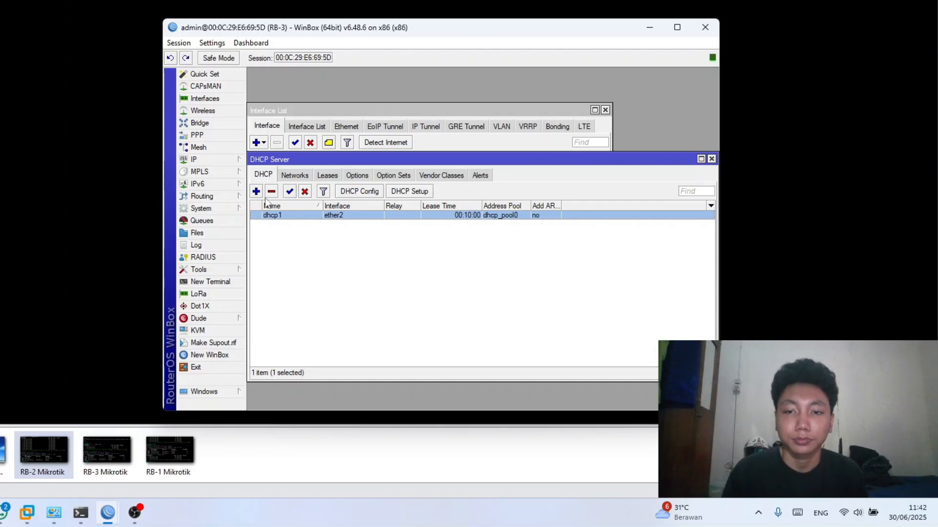
Step: Inspect the general and action settings of RB-3's masquerade NAT rule in the firewall and close the rule
{"action": "left_click", "coordinate": [226, 160]}
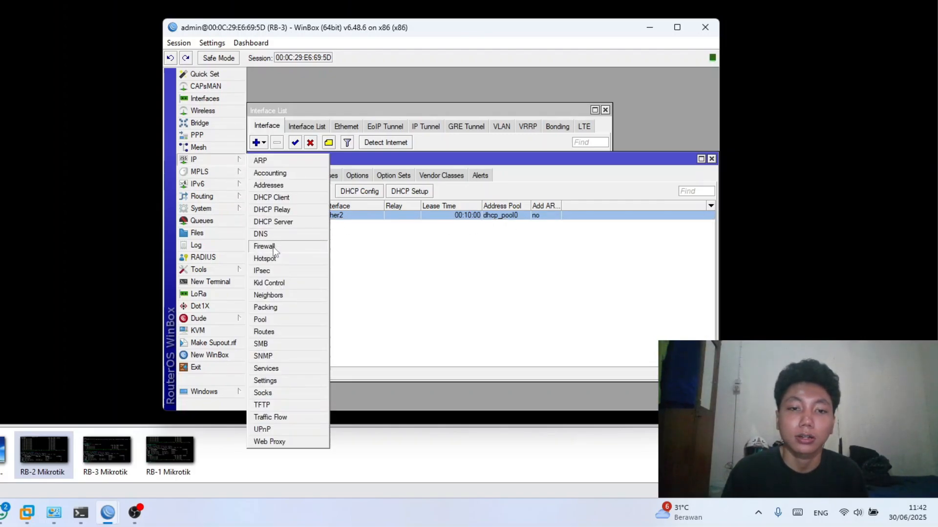
{"action": "left_click", "coordinate": [273, 247]}
{"action": "double_click", "coordinate": [337, 187]}
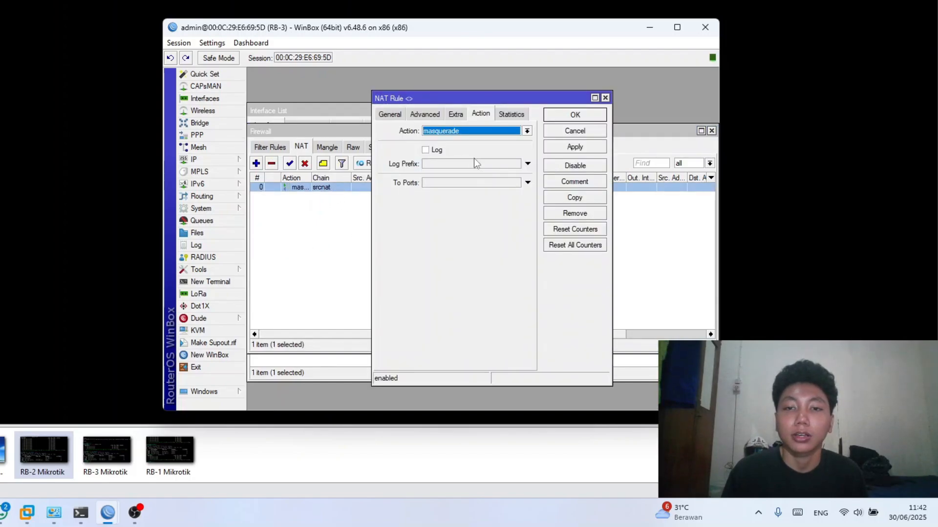
{"action": "left_click", "coordinate": [389, 115]}
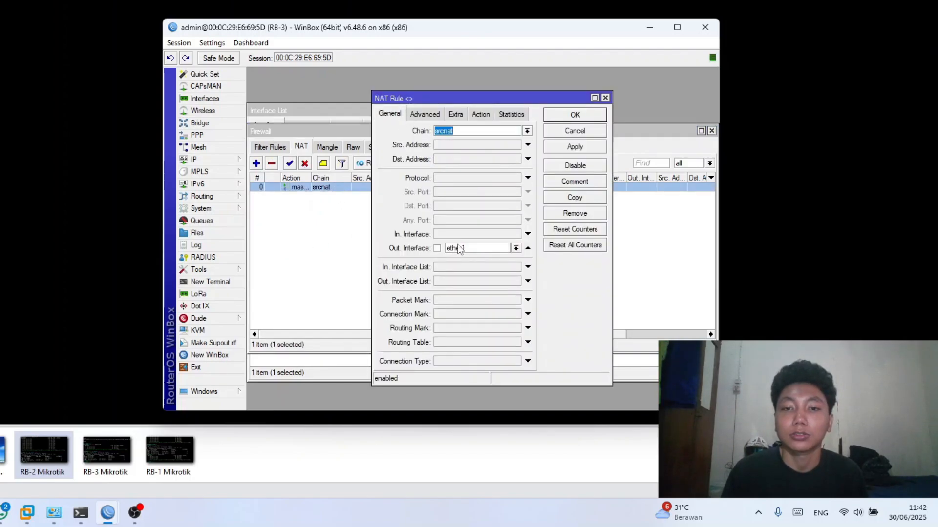
{"action": "left_click", "coordinate": [479, 115]}
{"action": "left_click", "coordinate": [605, 97]}
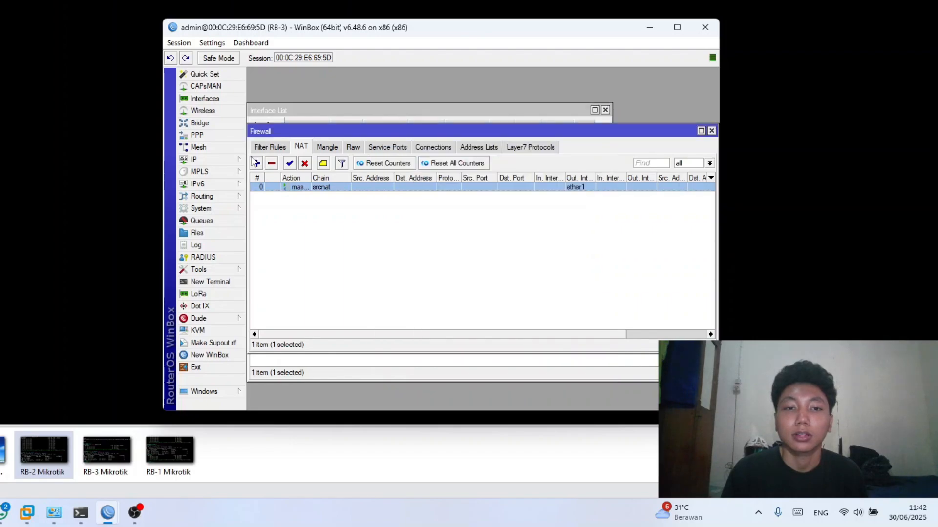
Step: Display RB-3's IP route list, examine its default and connected routes, and close the list
{"action": "left_click", "coordinate": [200, 160]}
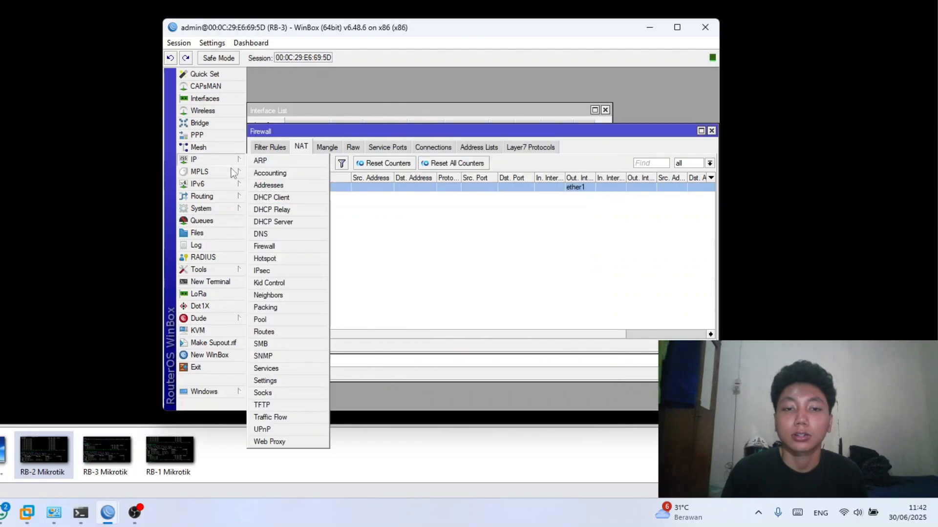
{"action": "left_click", "coordinate": [273, 332]}
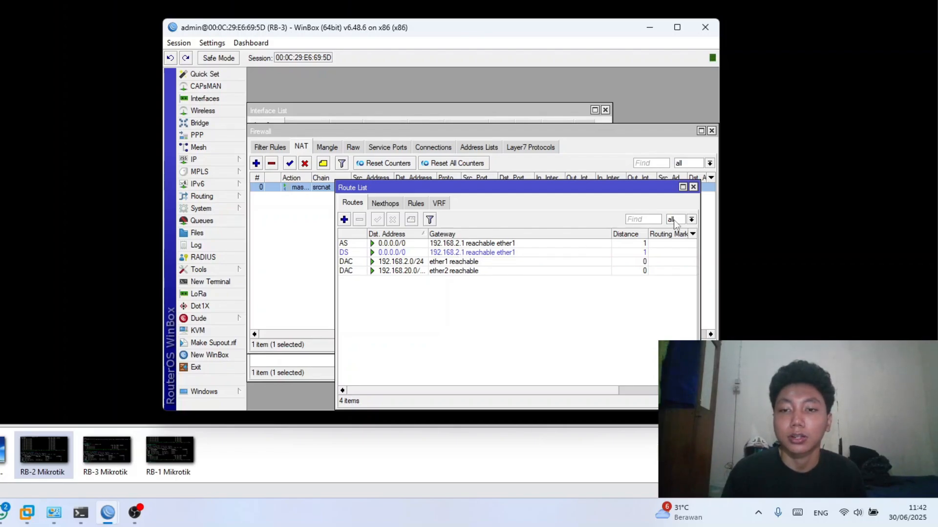
{"action": "left_click", "coordinate": [693, 187]}
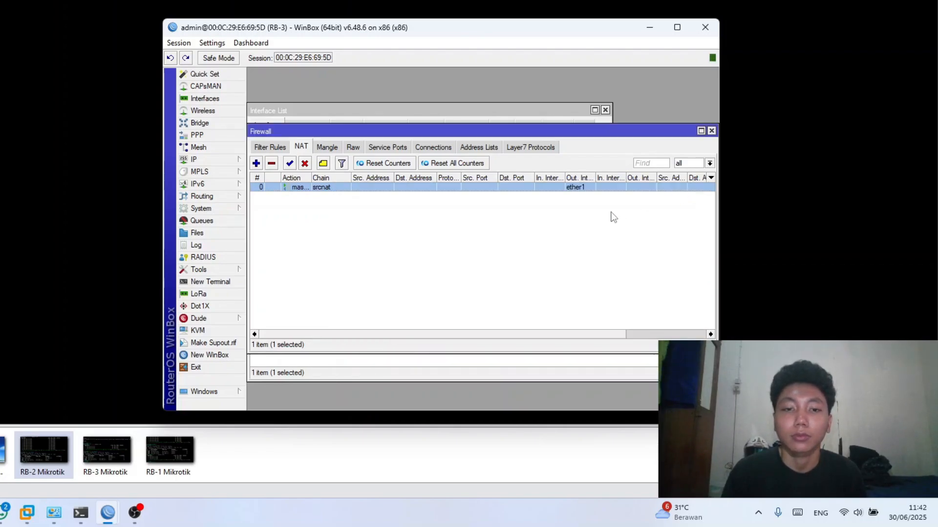
{"action": "left_click", "coordinate": [217, 163]}
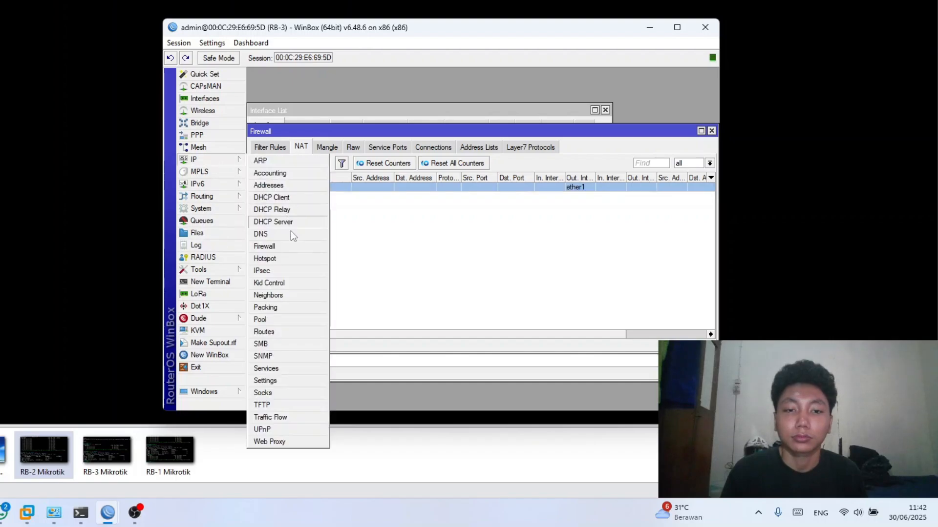
{"action": "left_click", "coordinate": [377, 268]}
Step: Test RB-3's internet access with "ping google.com" in a new terminal, stop the ping and close the terminal
{"action": "left_click", "coordinate": [211, 281]}
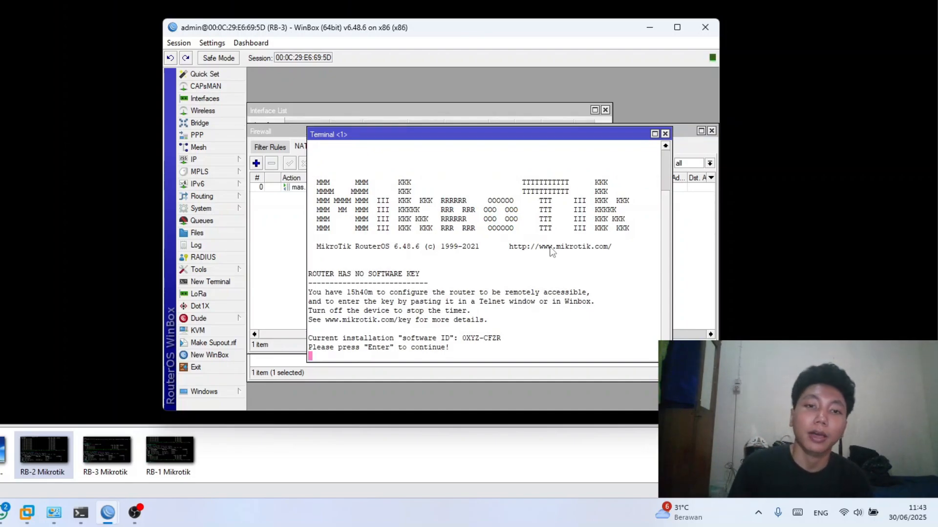
{"action": "key", "text": "Return"}
{"action": "type", "text": "ping google.com"}
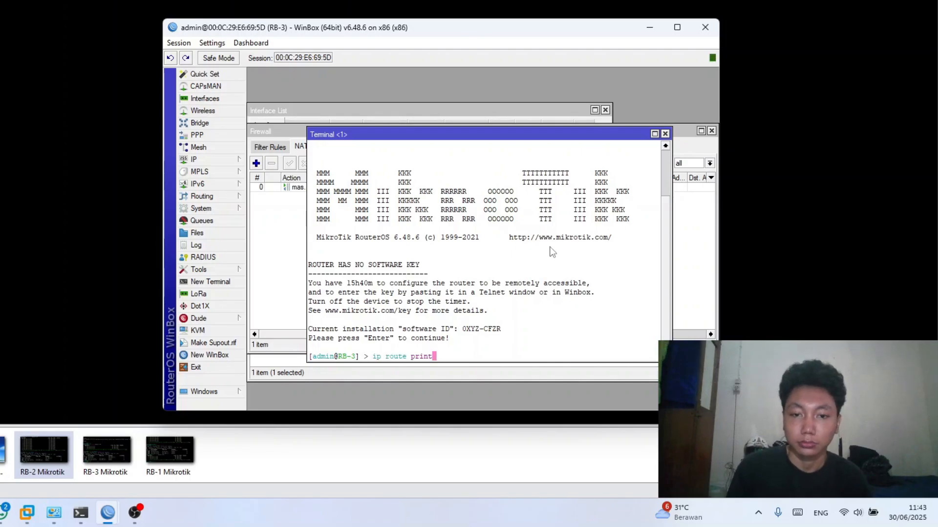
{"action": "key", "text": "Return"}
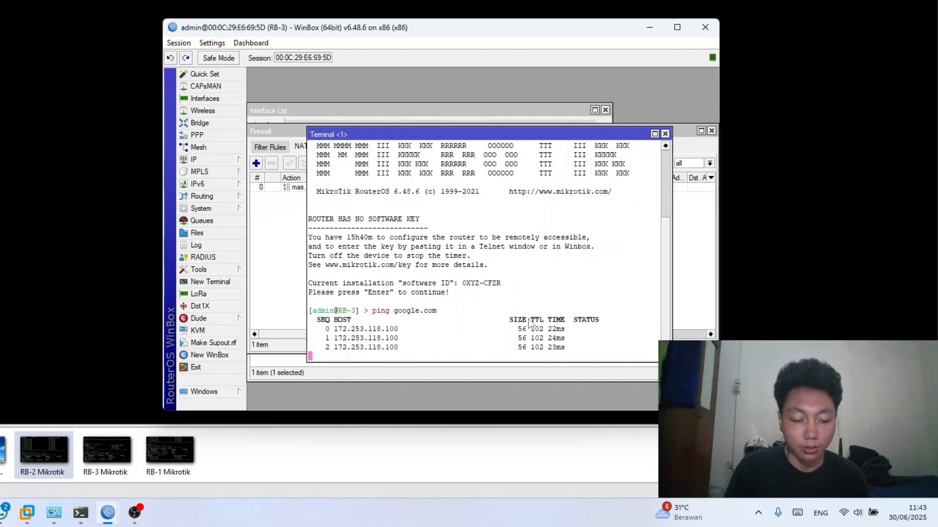
{"action": "key", "text": "ctrl+c"}
{"action": "left_click", "coordinate": [665, 133]}
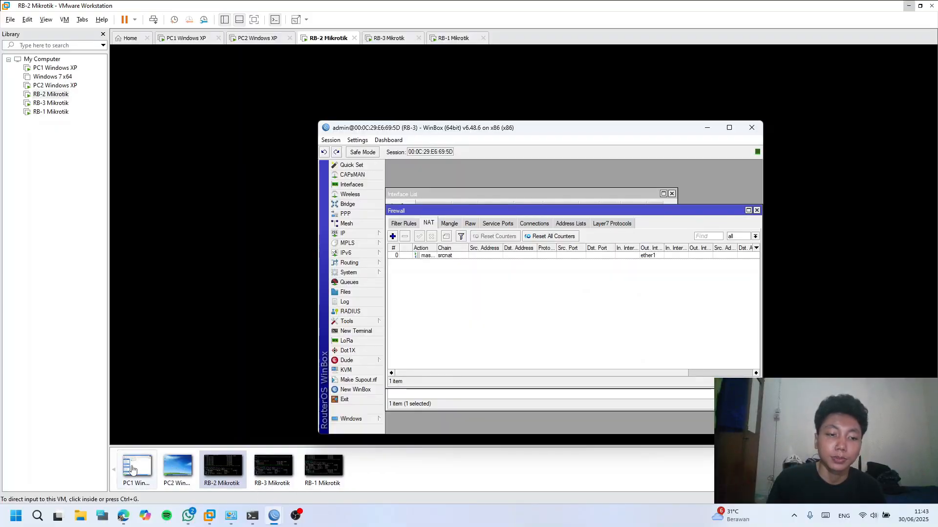
Step: Switch to the PC2 Windows XP virtual machine and display its network connections from the Control Panel
{"action": "left_click", "coordinate": [177, 466]}
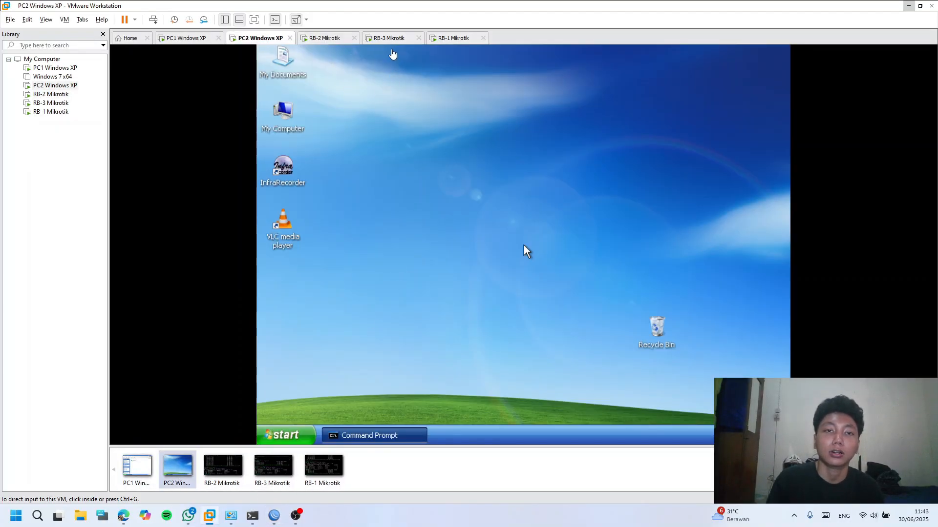
{"action": "left_click", "coordinate": [295, 419]}
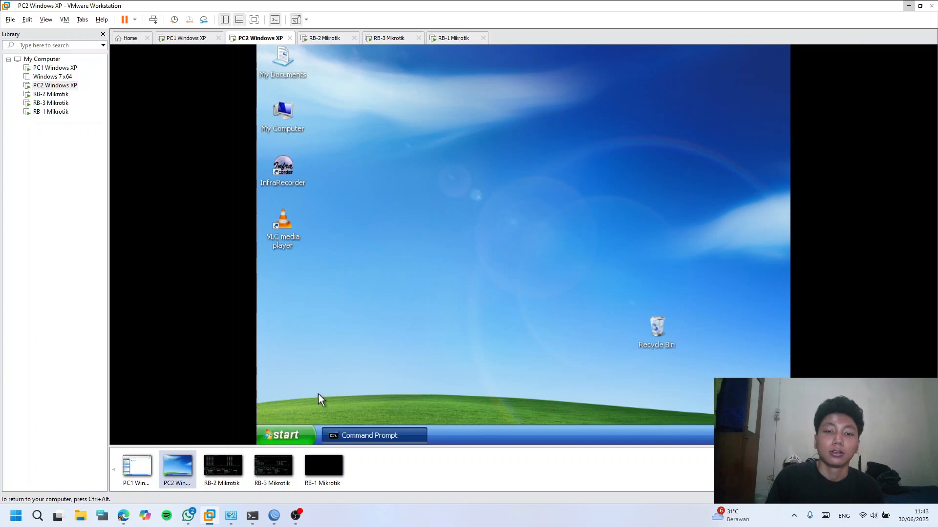
{"action": "left_click", "coordinate": [287, 438]}
{"action": "left_click", "coordinate": [427, 272]}
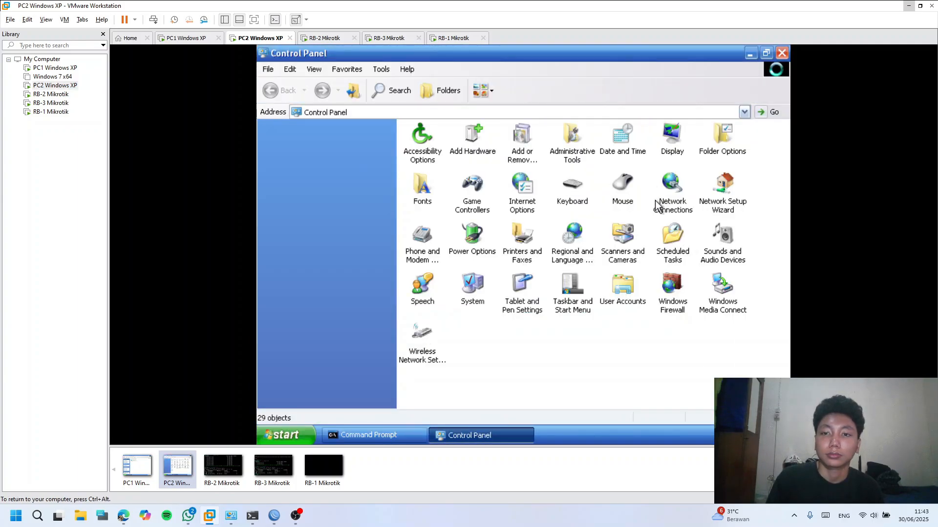
{"action": "left_click", "coordinate": [683, 197]}
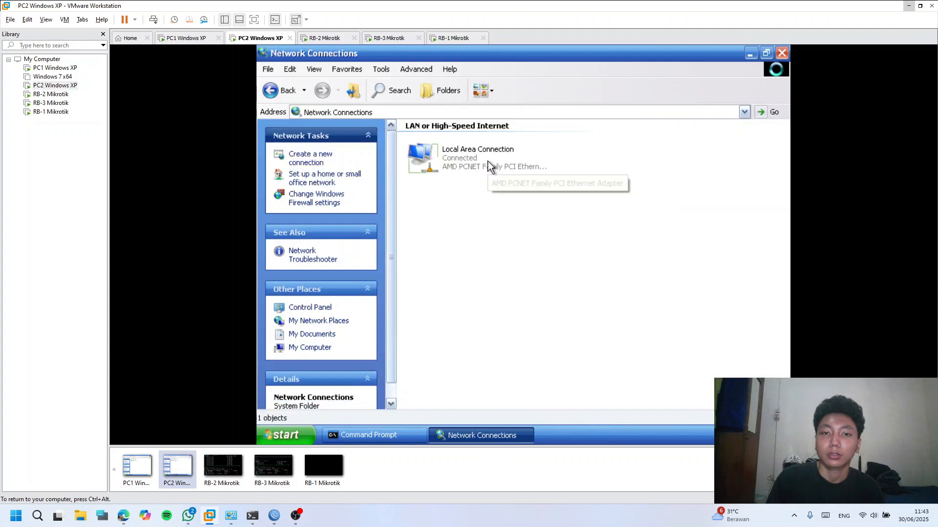
Step: Examine the address type, IP address, subnet mask and gateway in PC2's Local Area Connection status, and close the status window
{"action": "left_click", "coordinate": [490, 167]}
{"action": "double_click", "coordinate": [490, 168]}
{"action": "key", "text": "ctrl+Tab"}
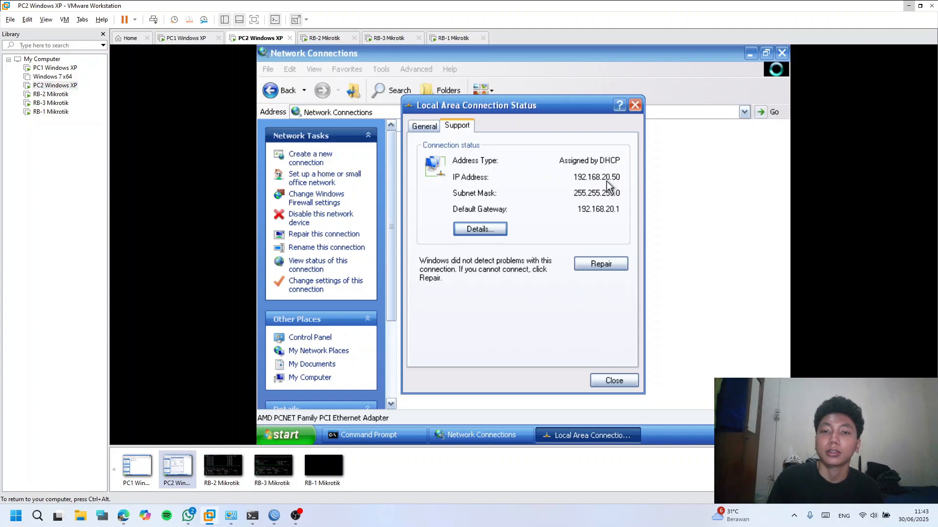
{"action": "left_click", "coordinate": [633, 106]}
Step: Test PC2's internet access with "ping google.com" in the already open Command Prompt and close the prompt
{"action": "left_click", "coordinate": [371, 435]}
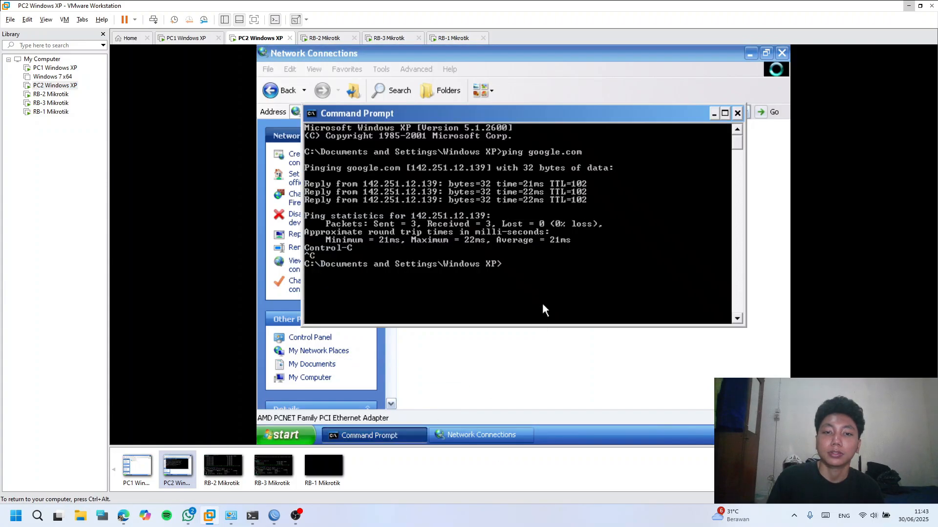
{"action": "type", "text": "p"}
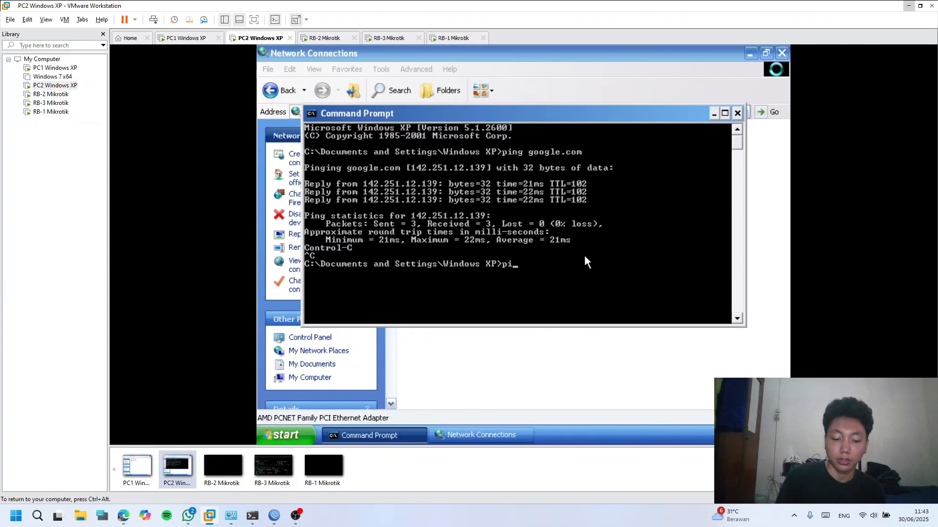
{"action": "key", "text": "BackSpace"}
{"action": "key", "text": "Up"}
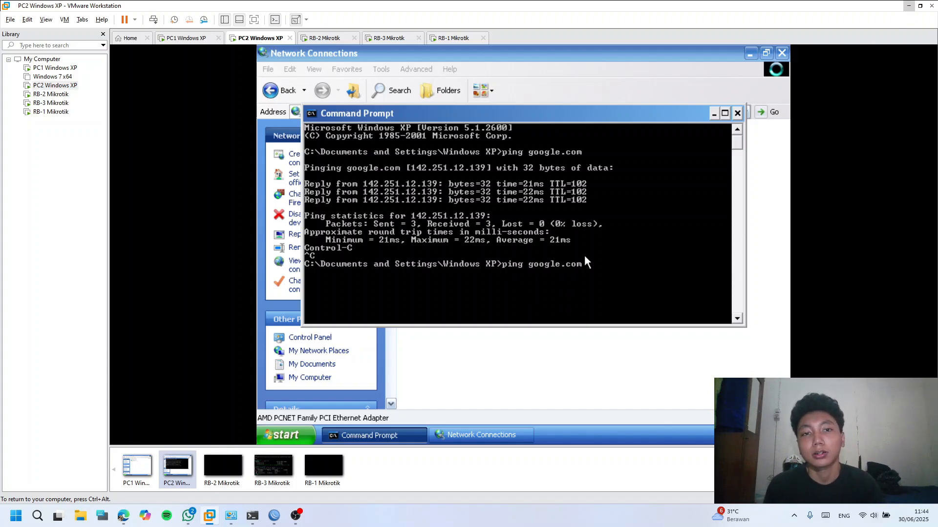
{"action": "key", "text": "Return"}
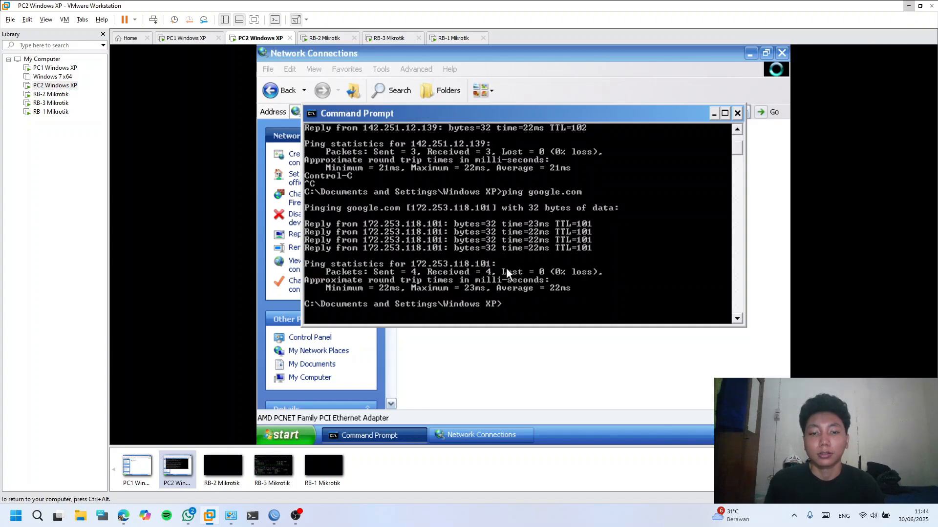
{"action": "key", "text": "Return"}
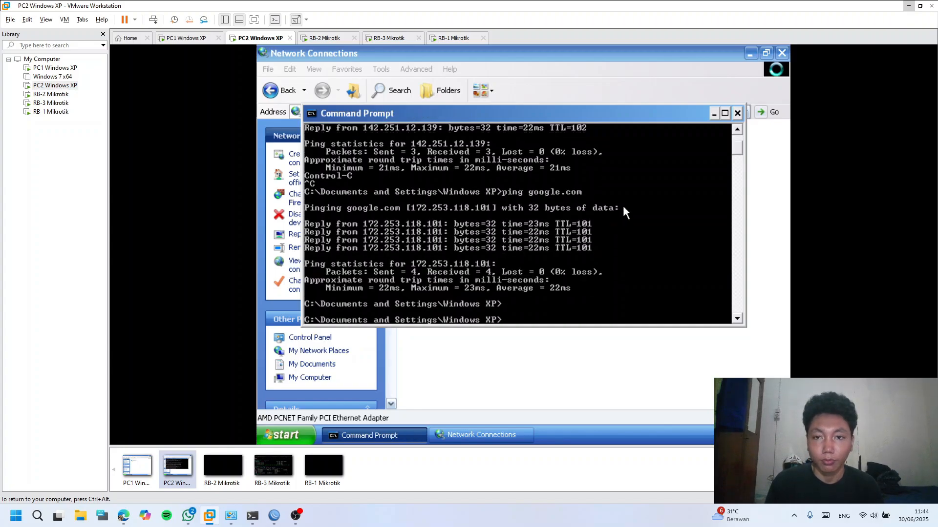
{"action": "left_click", "coordinate": [738, 113]}
{"action": "left_click", "coordinate": [684, 188]}
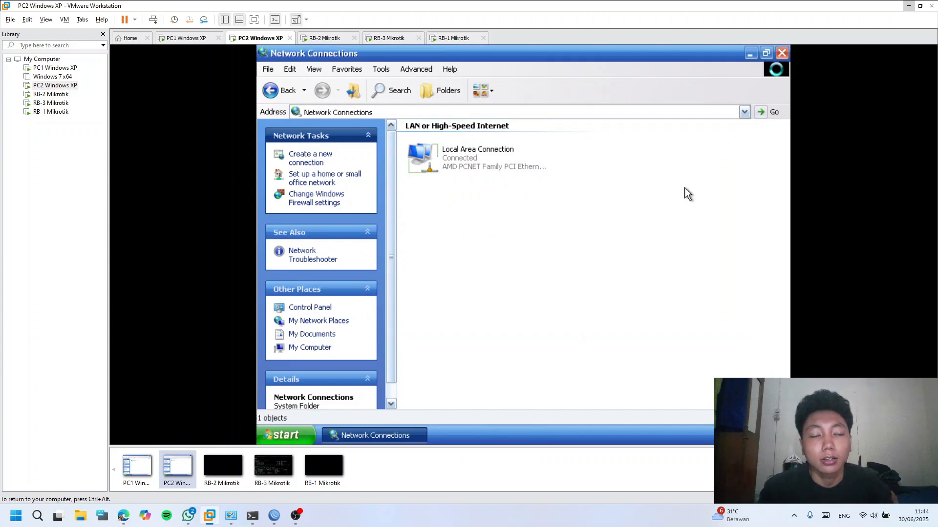